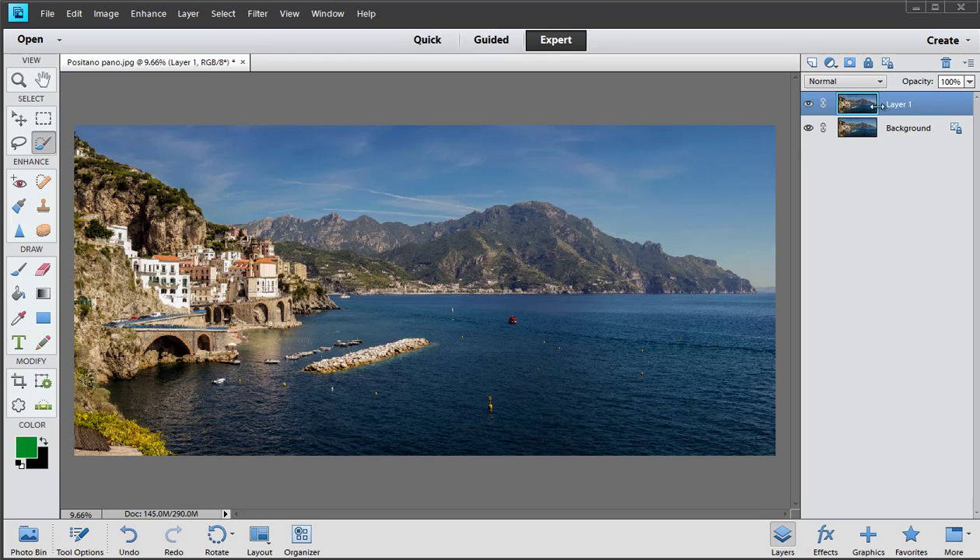
Delete Layer 1 and duplicate the Background layer again
click(946, 63)
click(431, 227)
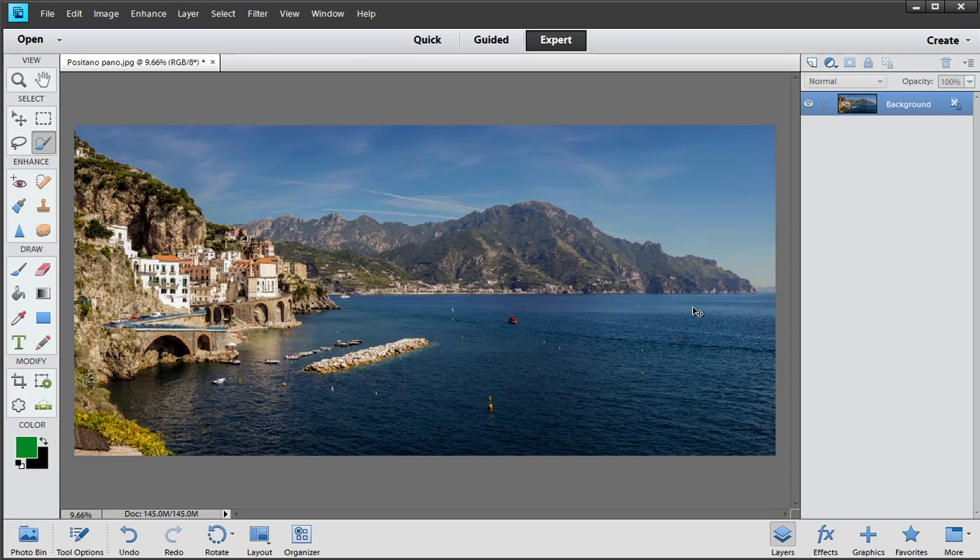
key(ctrl+j)
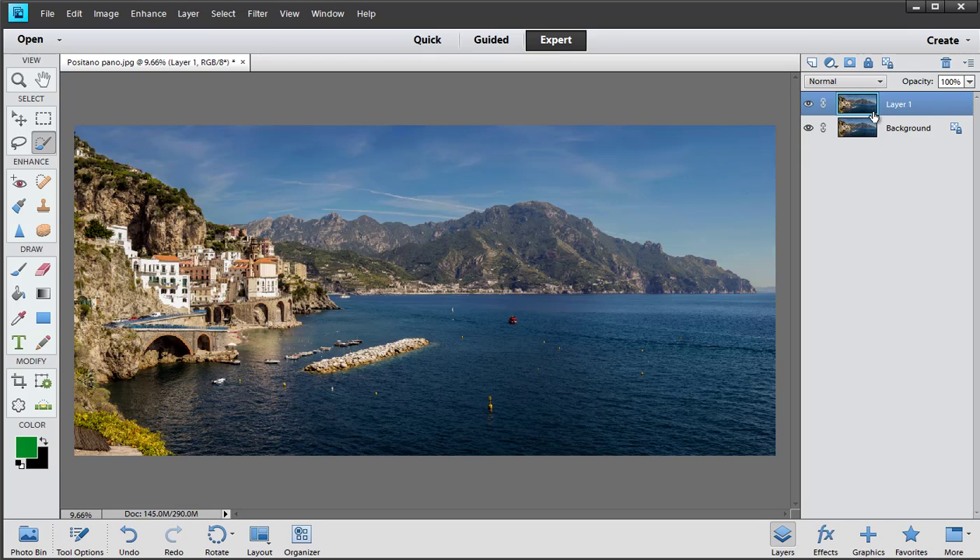
Duplicate Layer 1 twice and delete both extra copies
drag(861, 103, 812, 63)
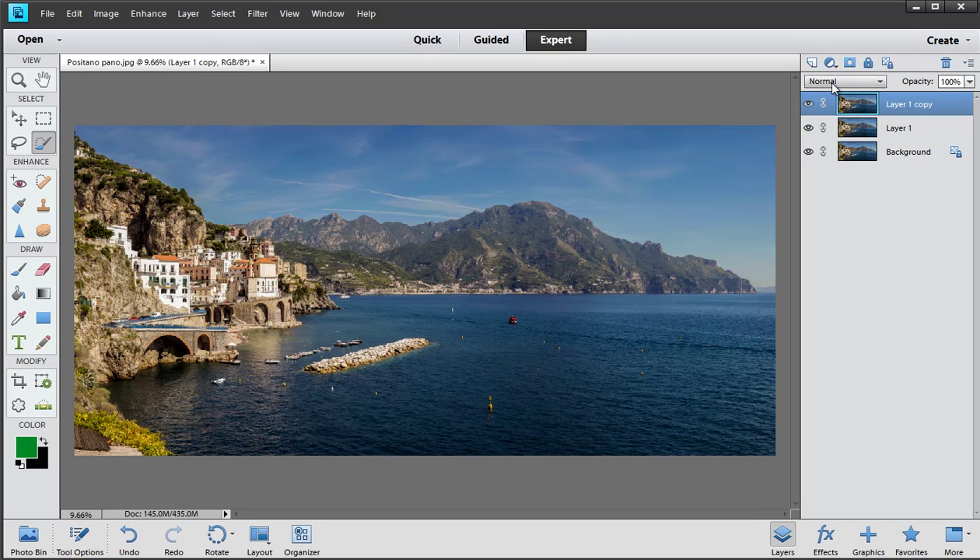
click(180, 17)
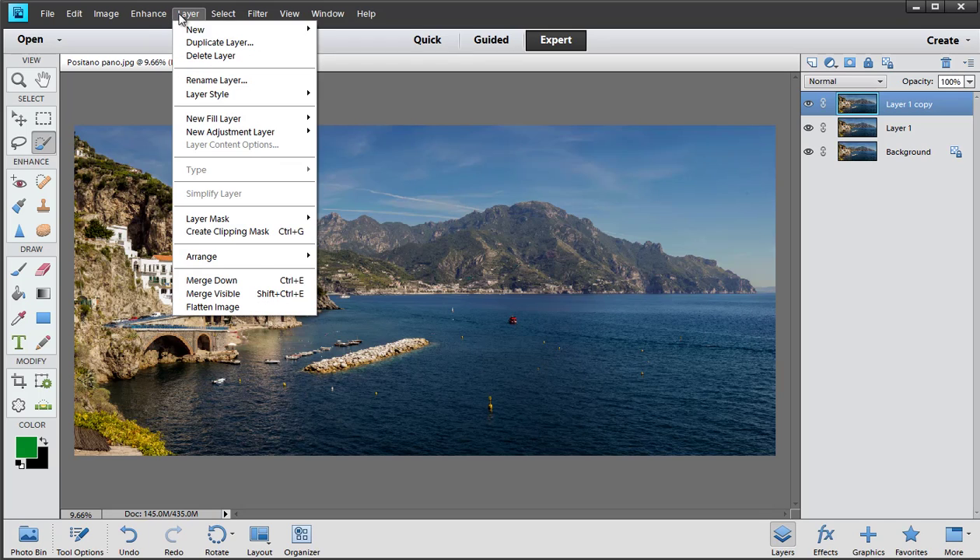
click(195, 42)
click(447, 144)
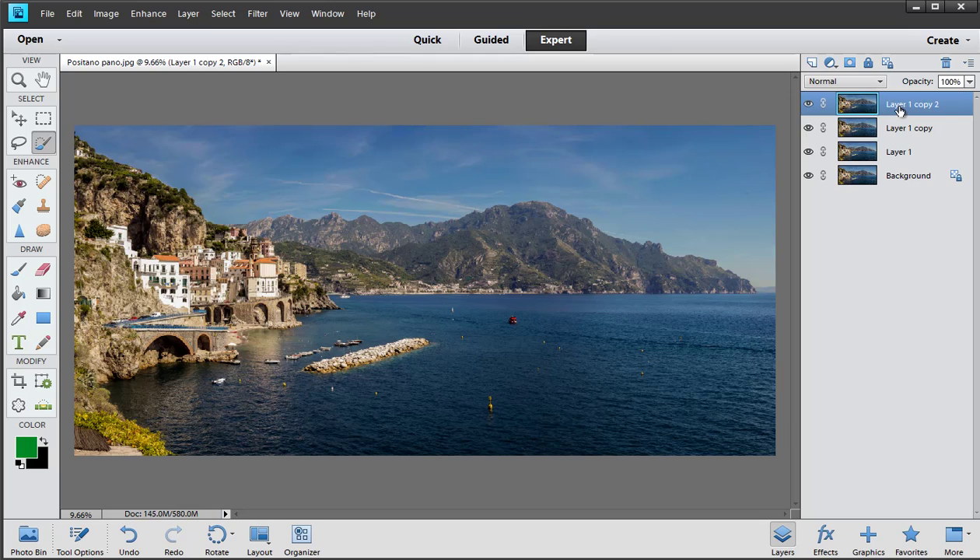
drag(899, 111, 946, 67)
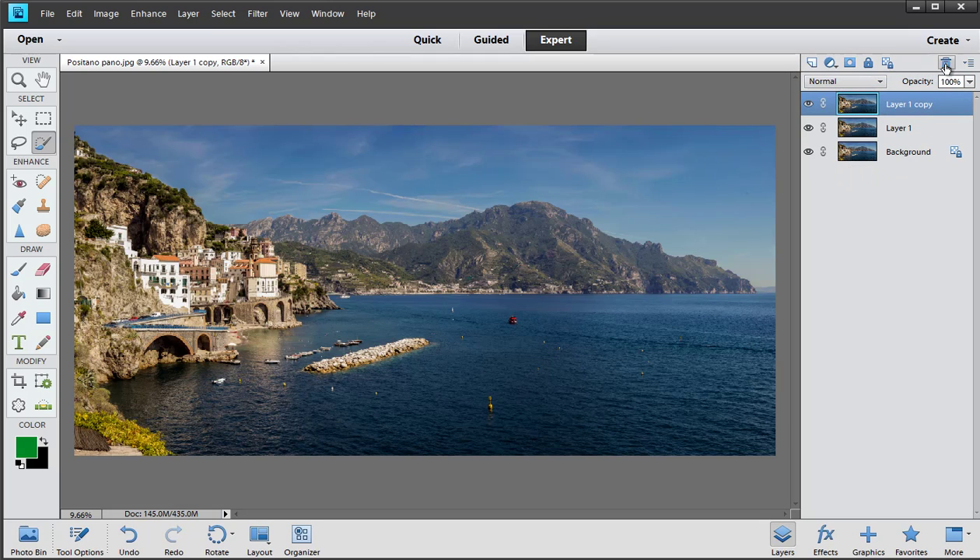
drag(906, 109, 945, 67)
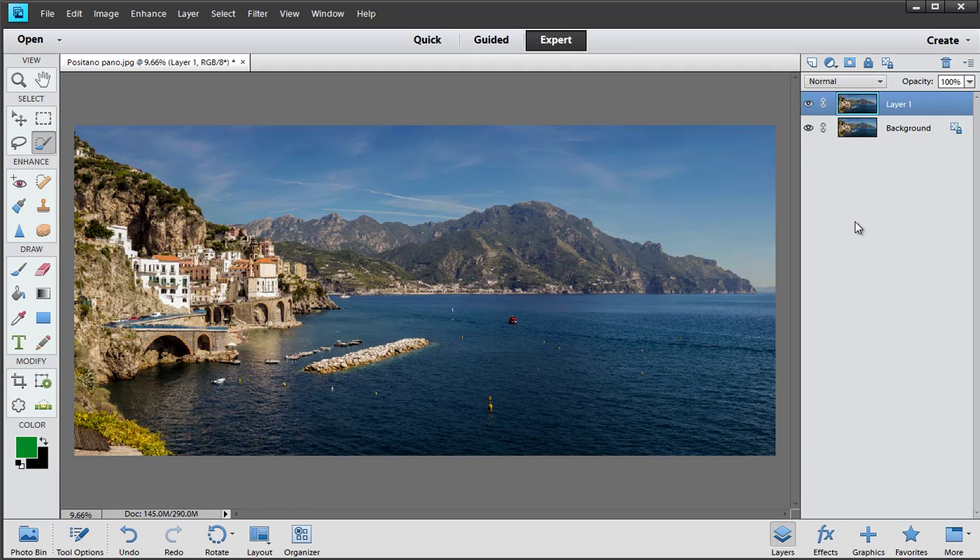
Remove all colour from Layer 1 with a Hue/Saturation adjustment, setting the saturation to -100
key(ctrl+u)
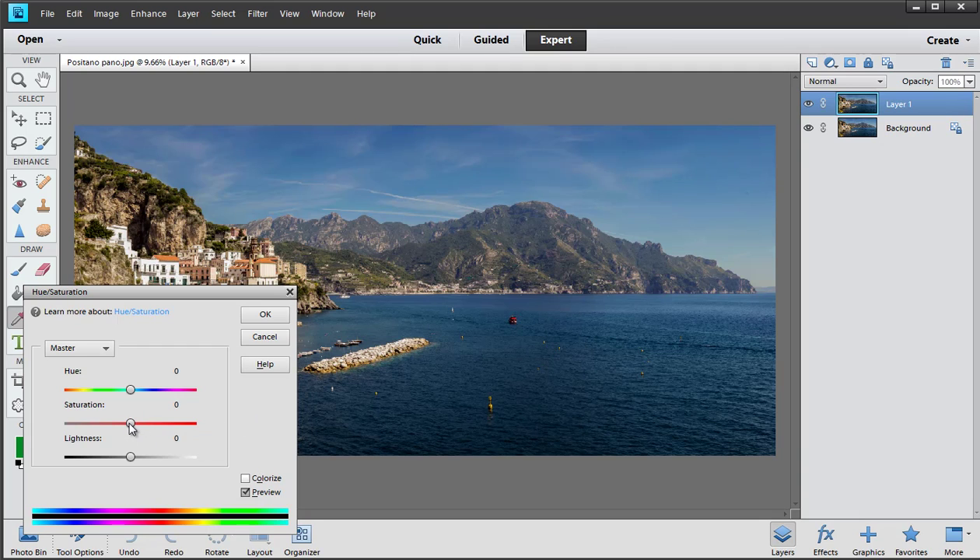
drag(130, 426, 54, 428)
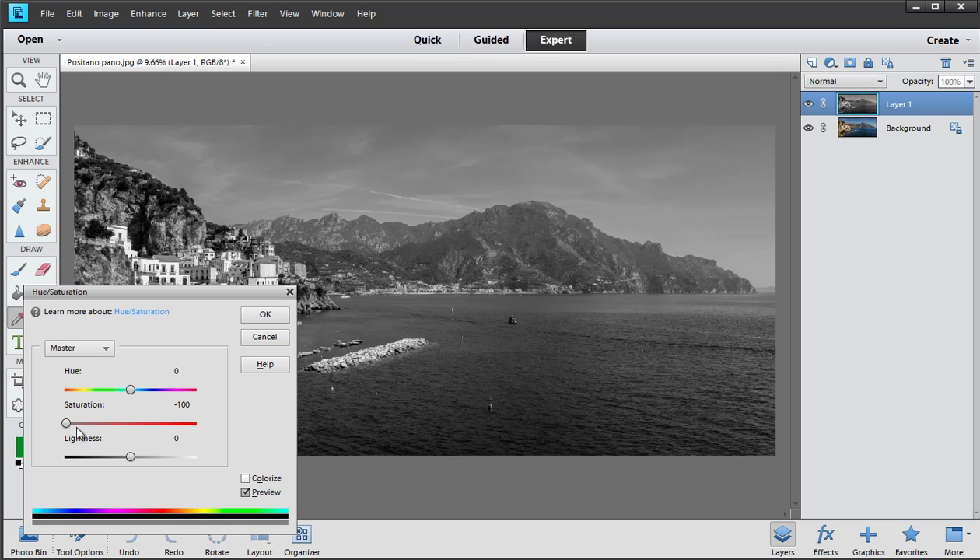
mouse_move(67, 424)
mouse_down()
mouse_move(138, 425)
mouse_move(50, 429)
mouse_up()
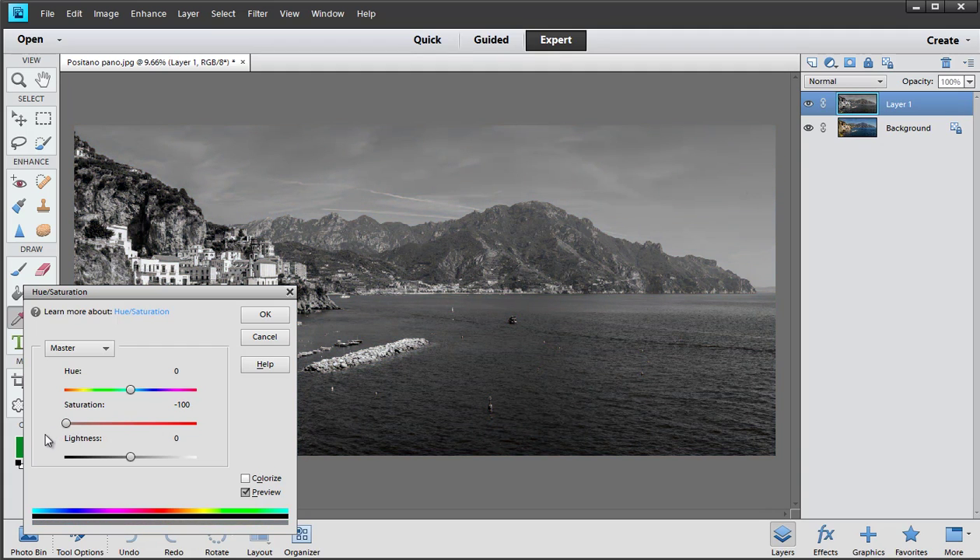
click(274, 319)
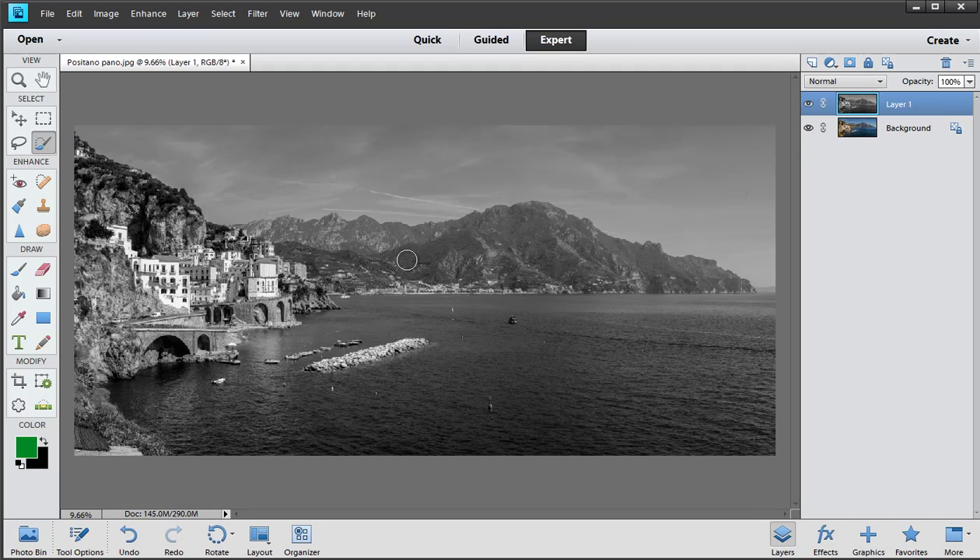
key(ctrl+l)
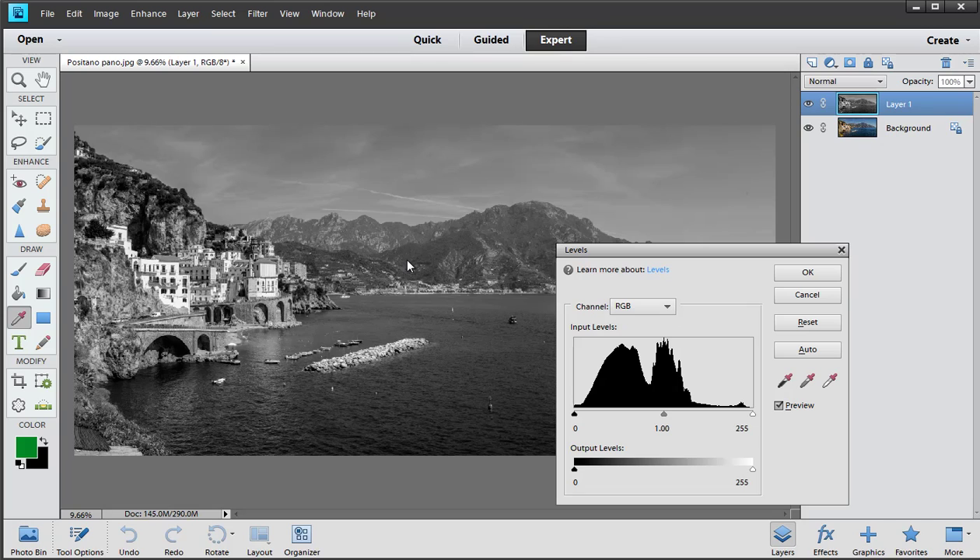
drag(669, 250, 569, 258)
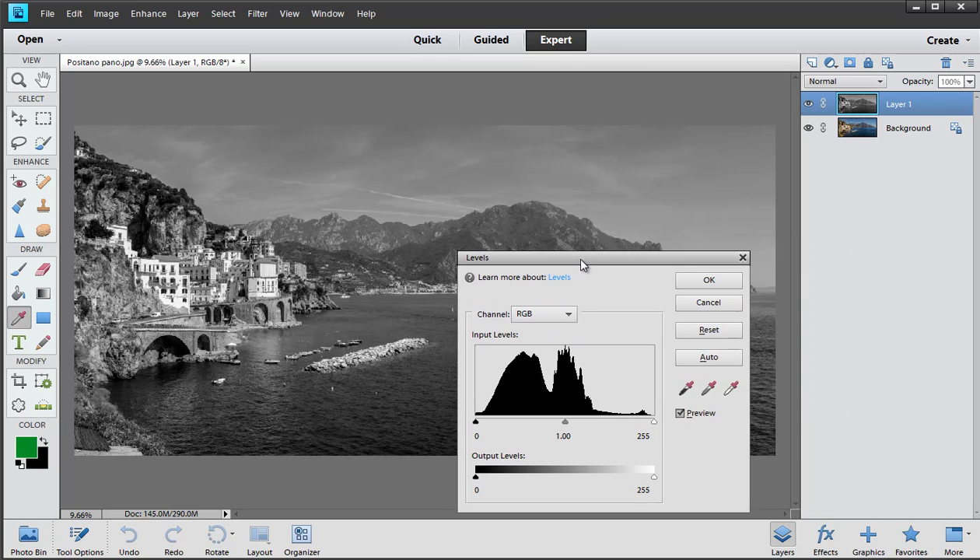
click(689, 304)
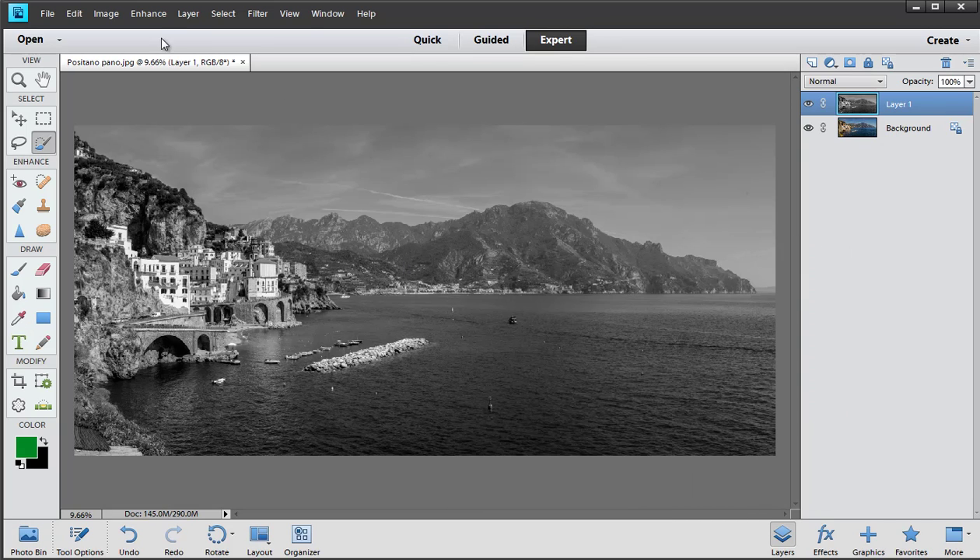
Apply a Levels adjustment to Layer 1, darkening the midtones and slightly lowering the white input level
click(152, 14)
mouse_move(164, 136)
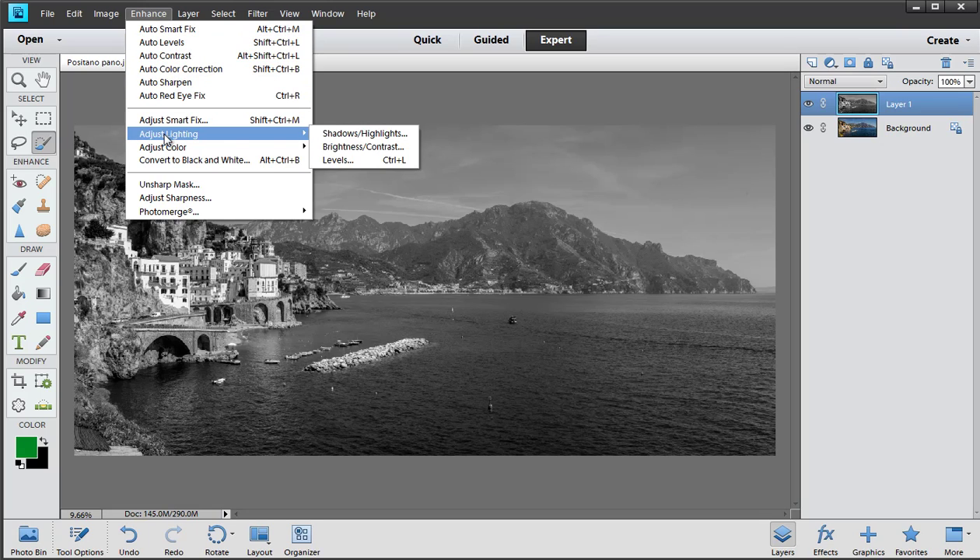
click(345, 162)
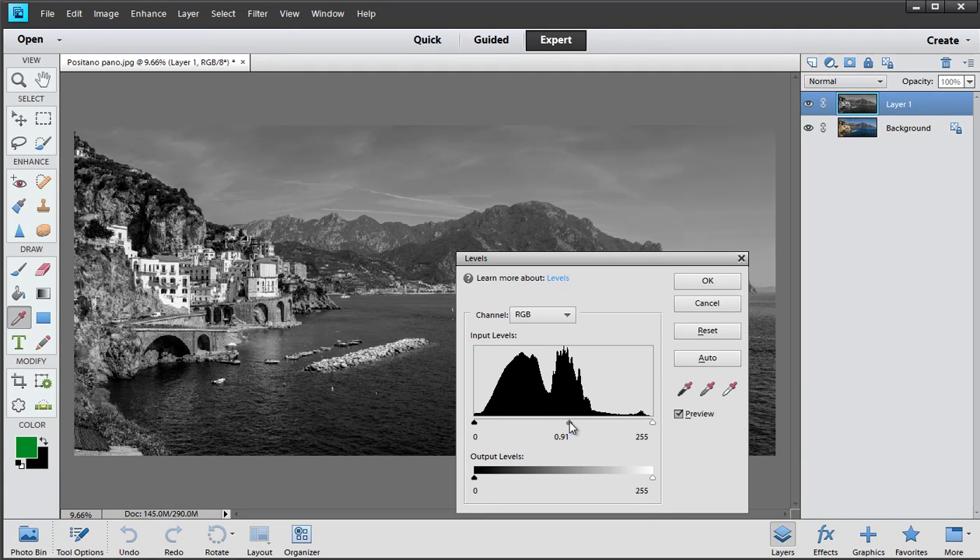
mouse_move(570, 426)
mouse_down()
mouse_move(563, 430)
mouse_move(573, 430)
mouse_up()
drag(652, 425, 650, 424)
click(697, 421)
click(698, 422)
click(704, 283)
Duplicate the Background layer and move the desaturated Layer 1 below the new copy
click(912, 143)
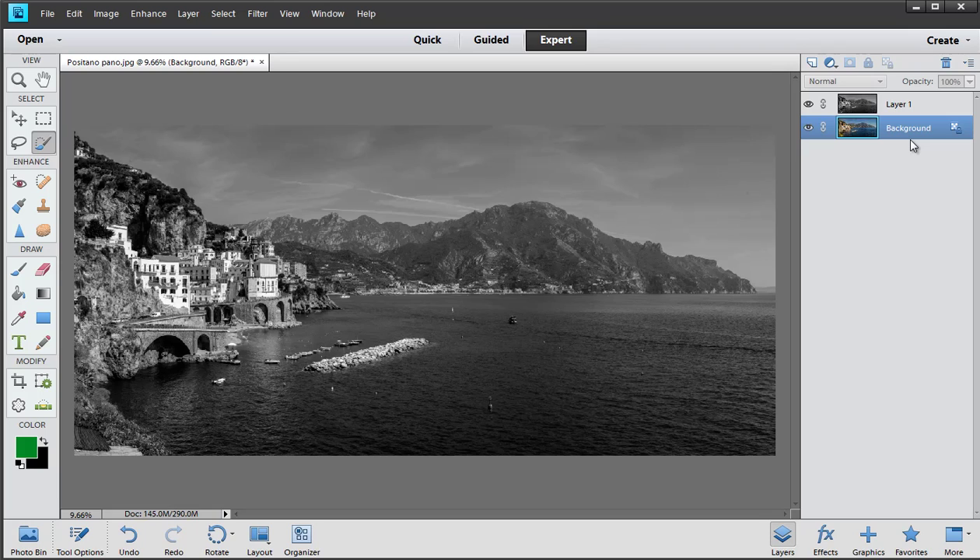
key(ctrl+j)
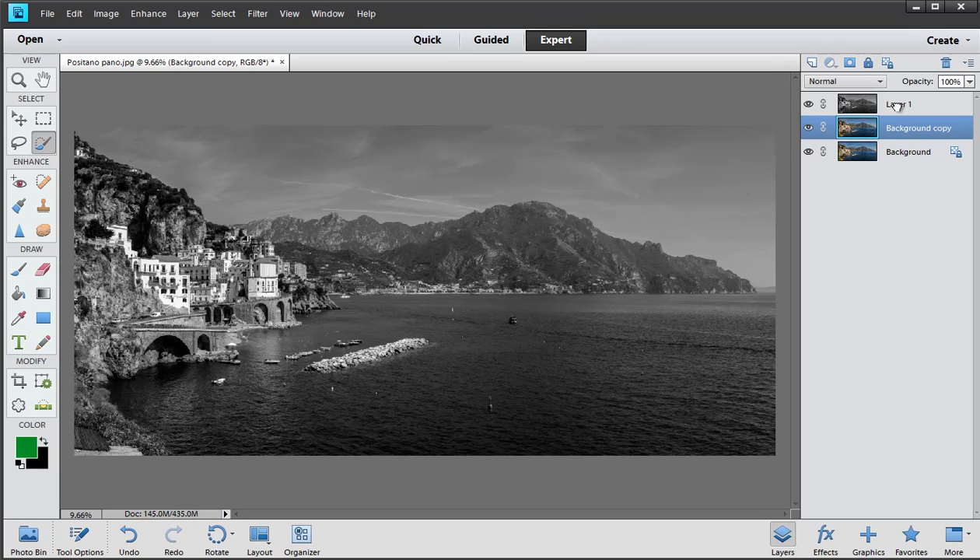
drag(884, 109, 899, 137)
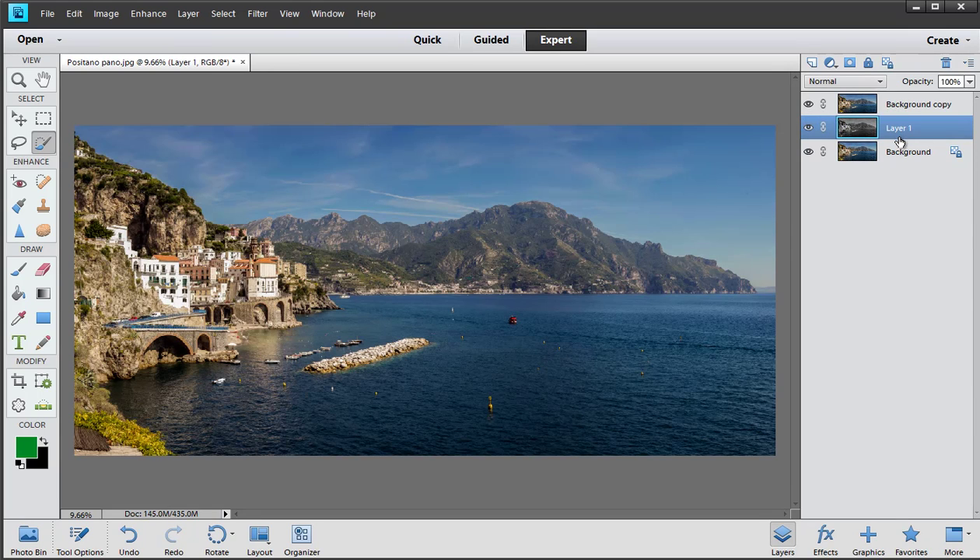
Open Convert to Black and White for the Background copy layer and examine the Scenic Landscape style on the full image
click(894, 105)
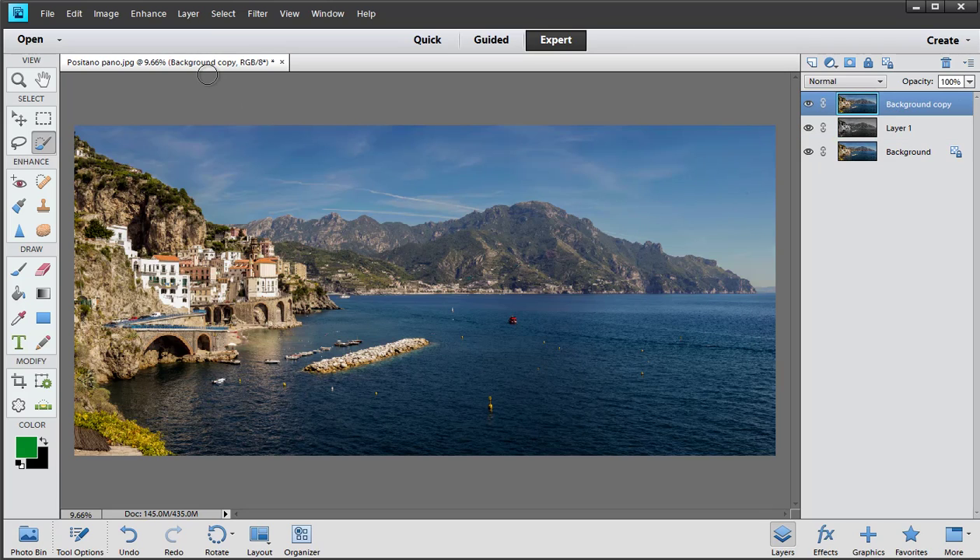
click(148, 14)
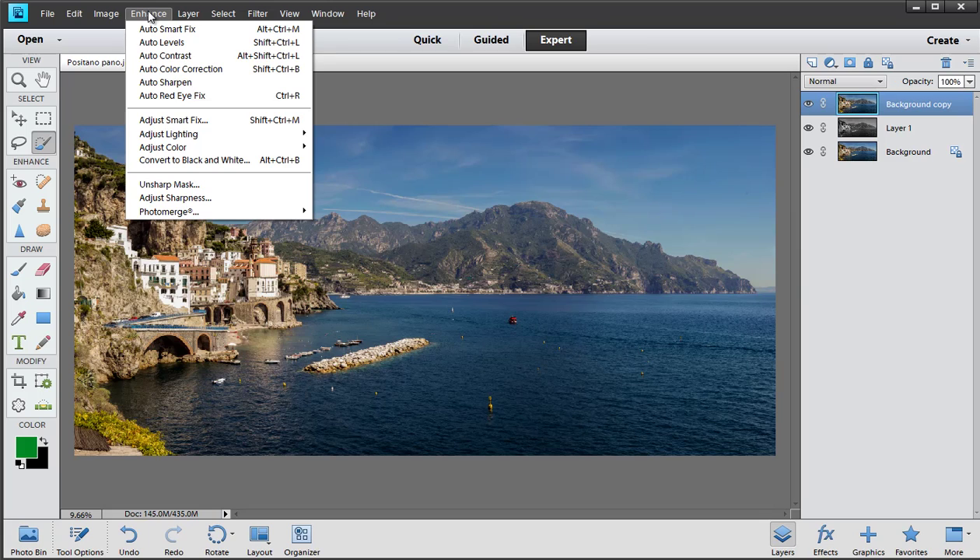
click(158, 160)
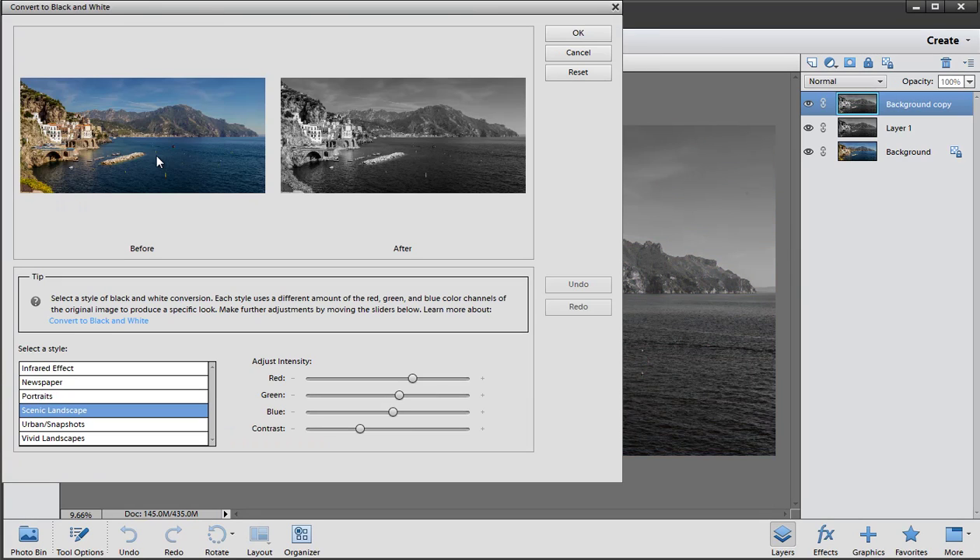
drag(197, 6, 213, 24)
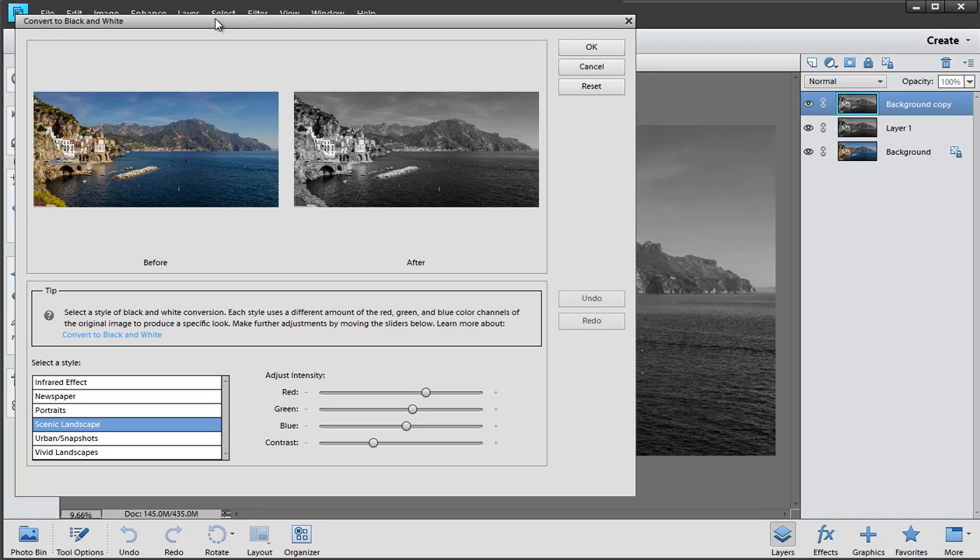
drag(425, 27, 370, 488)
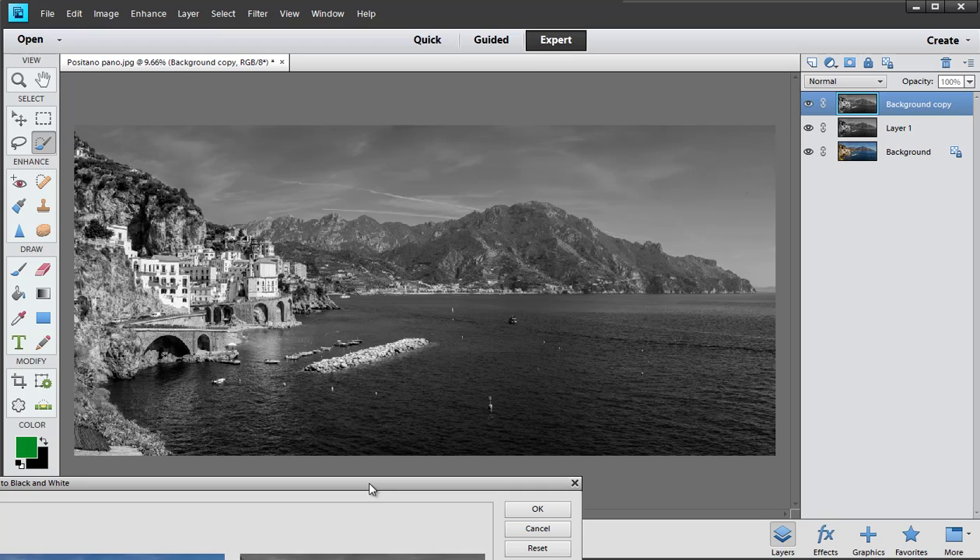
drag(370, 488, 180, 397)
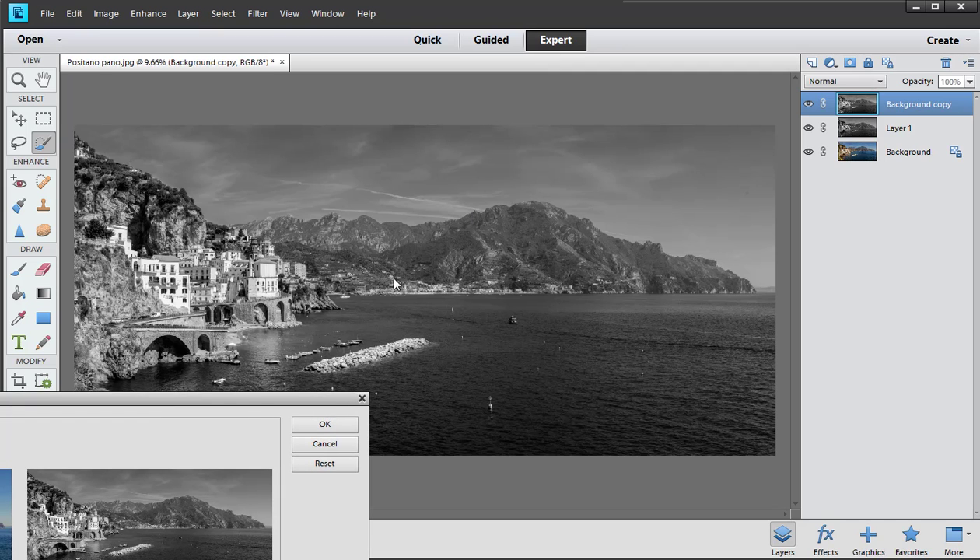
drag(330, 399, 603, 52)
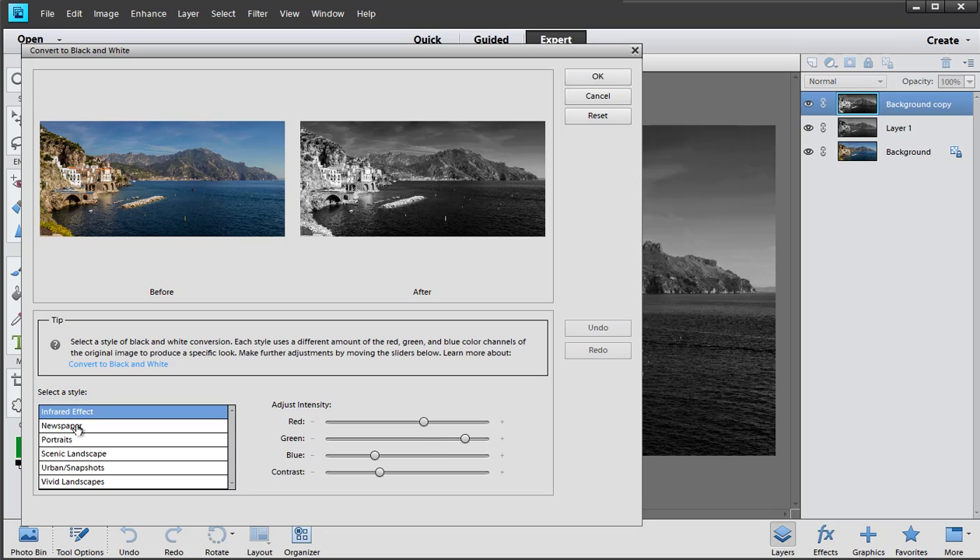
Preview the Newspaper, Portraits, Scenic Landscape, Urban/Snapshots and Vivid Landscapes conversion styles in turn
click(77, 427)
click(81, 441)
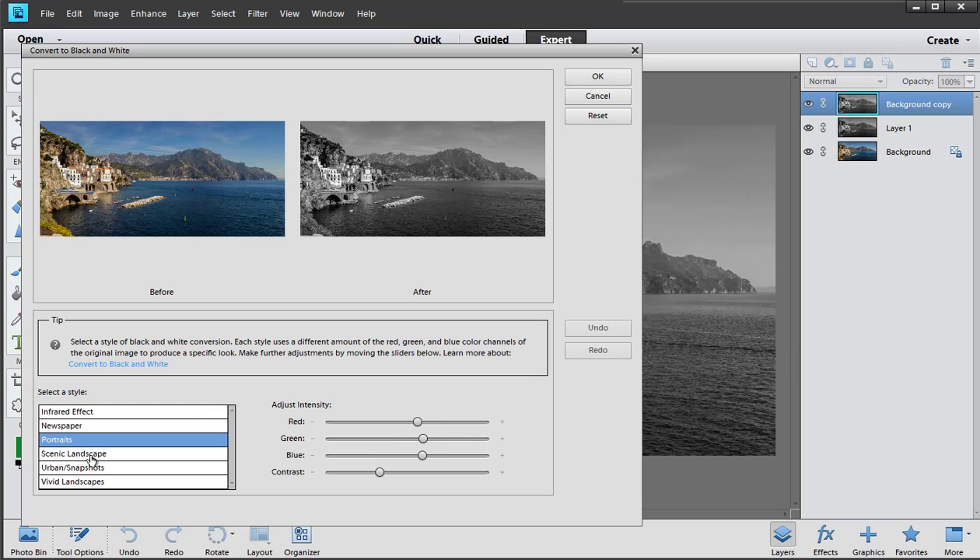
click(100, 455)
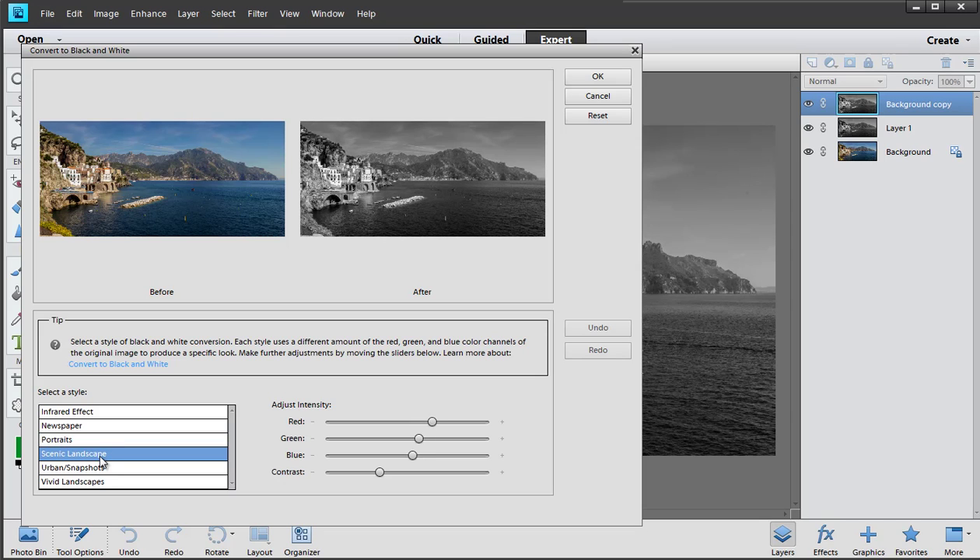
click(102, 468)
click(103, 482)
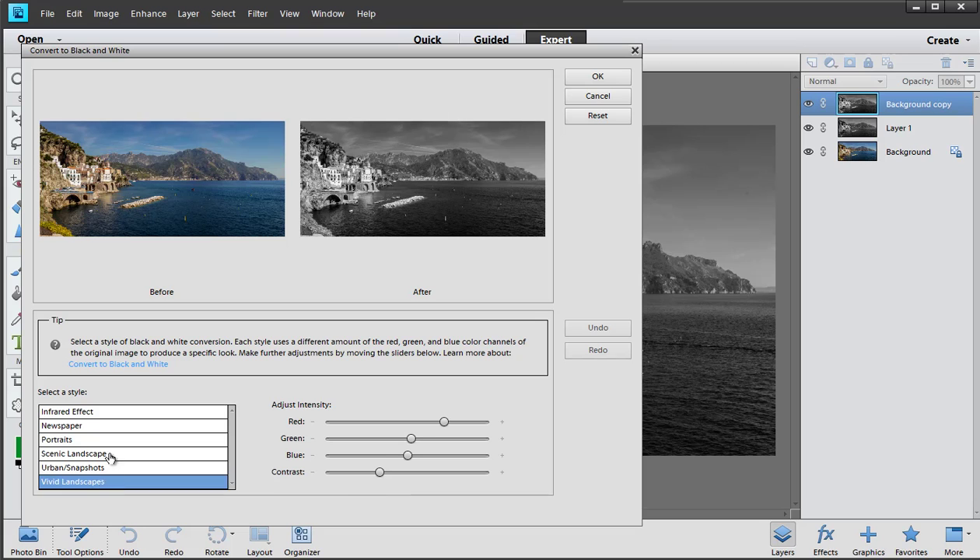
click(106, 453)
Examine the Infrared Effect style on the image and switch the black and white conversion style to Newspaper
drag(384, 55, 412, 308)
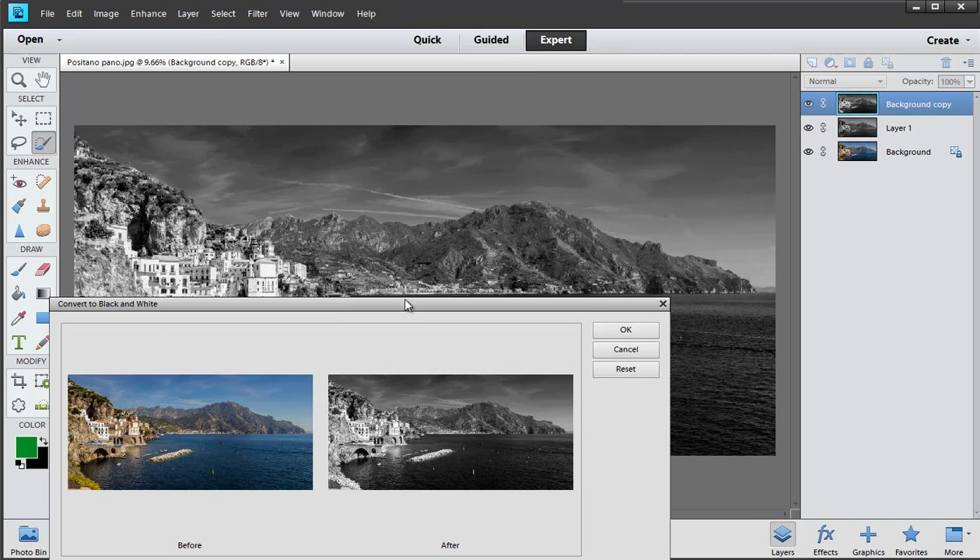
drag(399, 294, 152, 39)
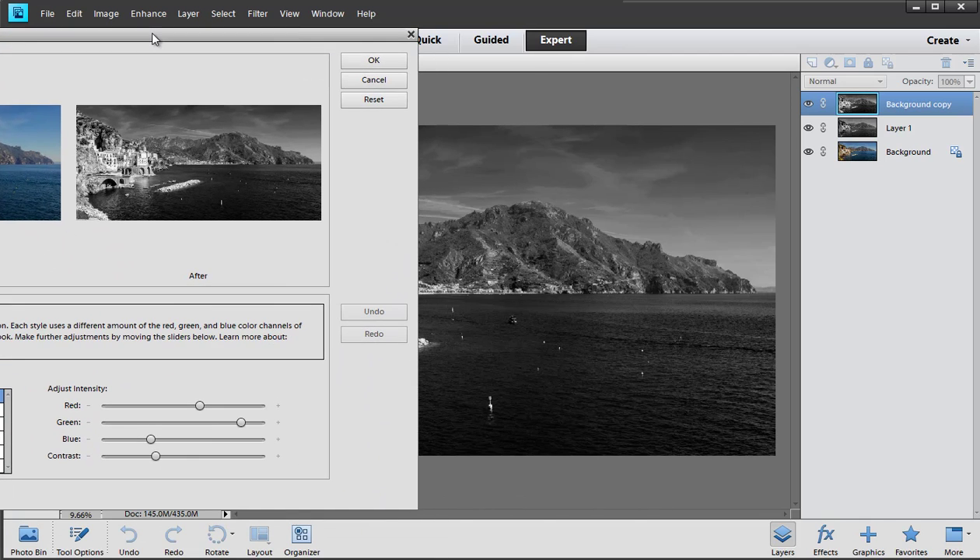
click(3, 410)
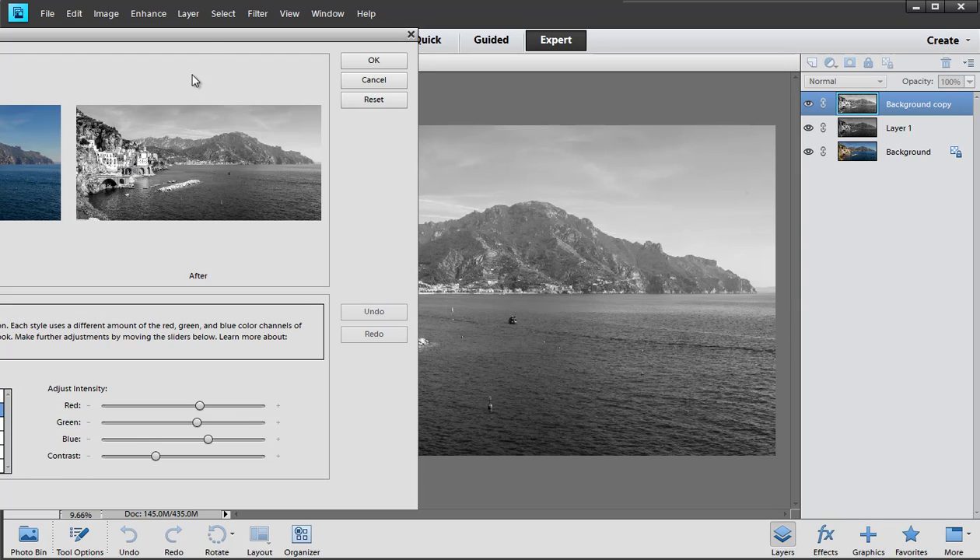
drag(200, 32, 91, 471)
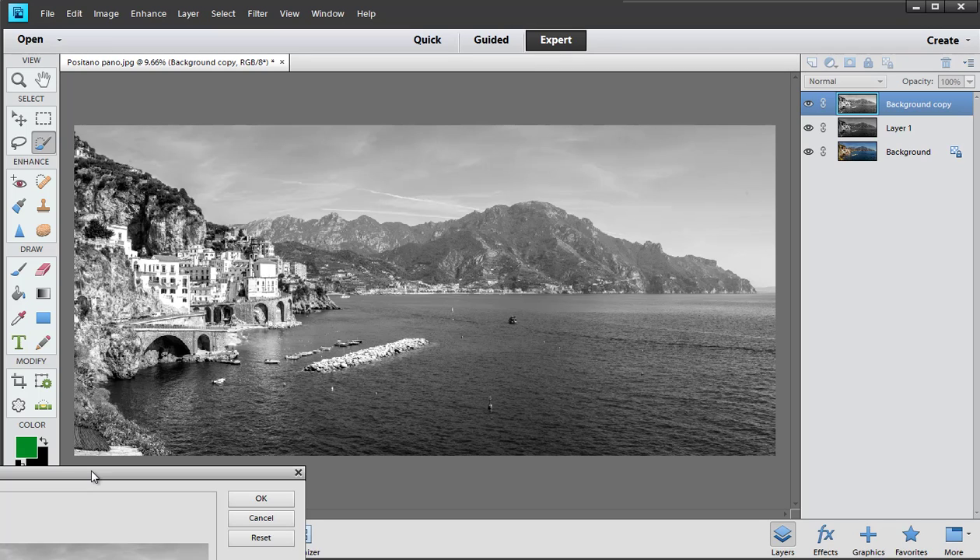
drag(91, 472, 868, 39)
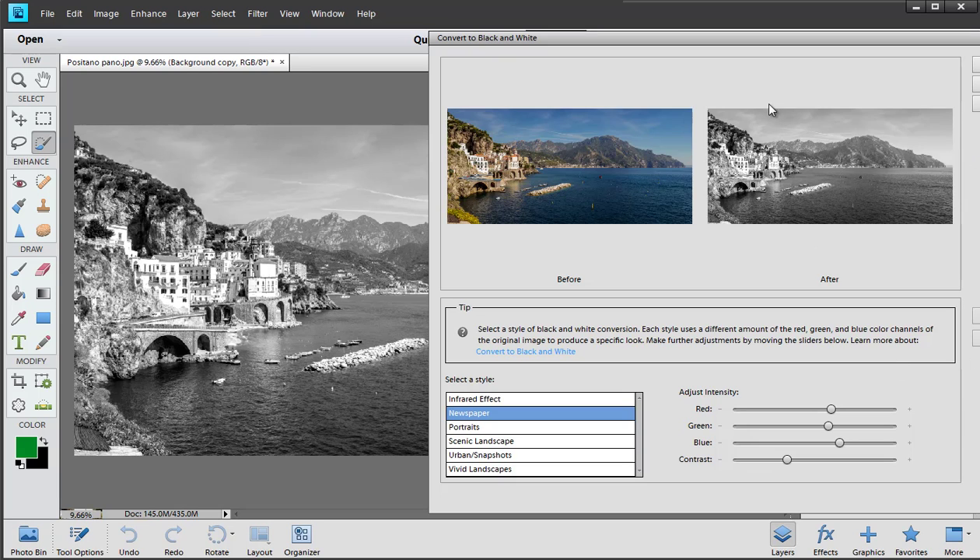
drag(790, 39, 712, 36)
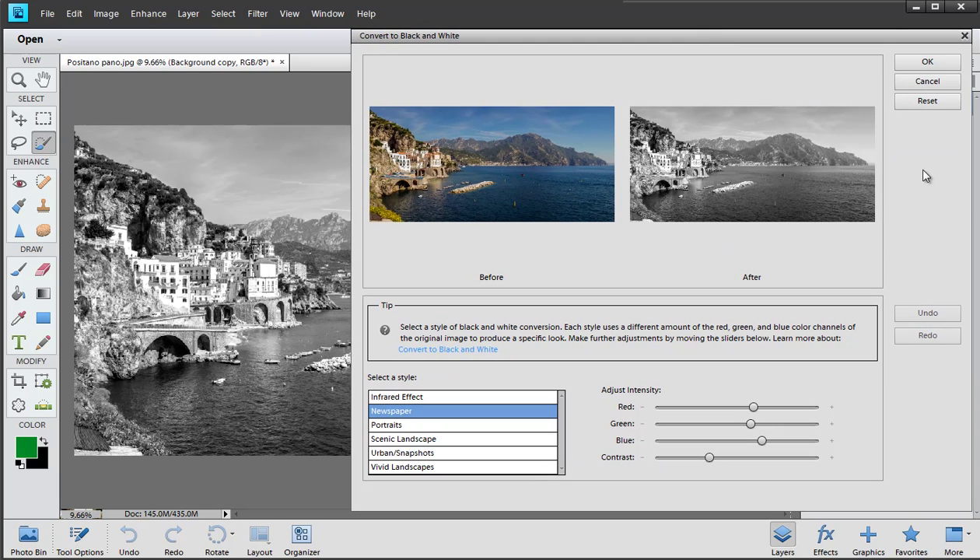
Reset the conversion and preview the Newspaper, Portraits, Scenic Landscape, Urban/Snapshots and Vivid Landscapes styles one after another
click(927, 102)
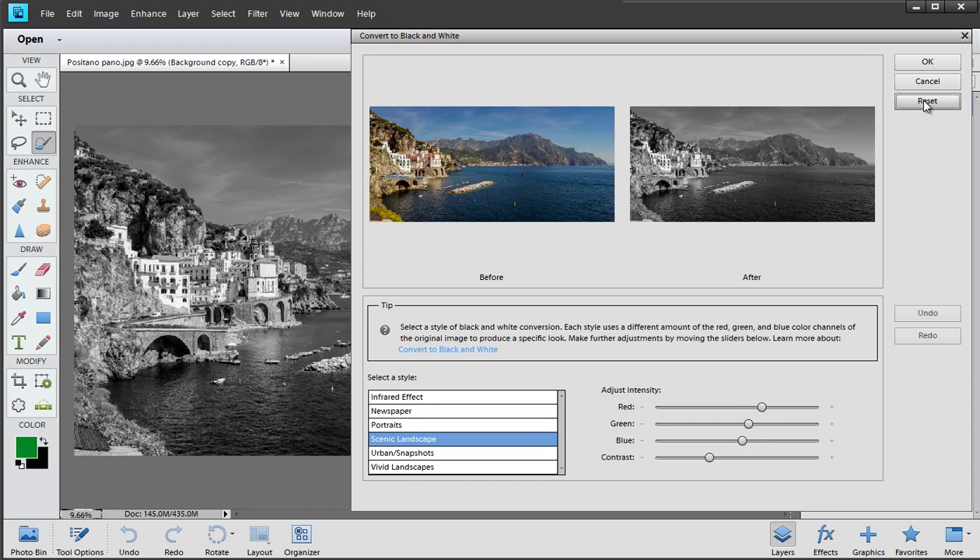
click(430, 410)
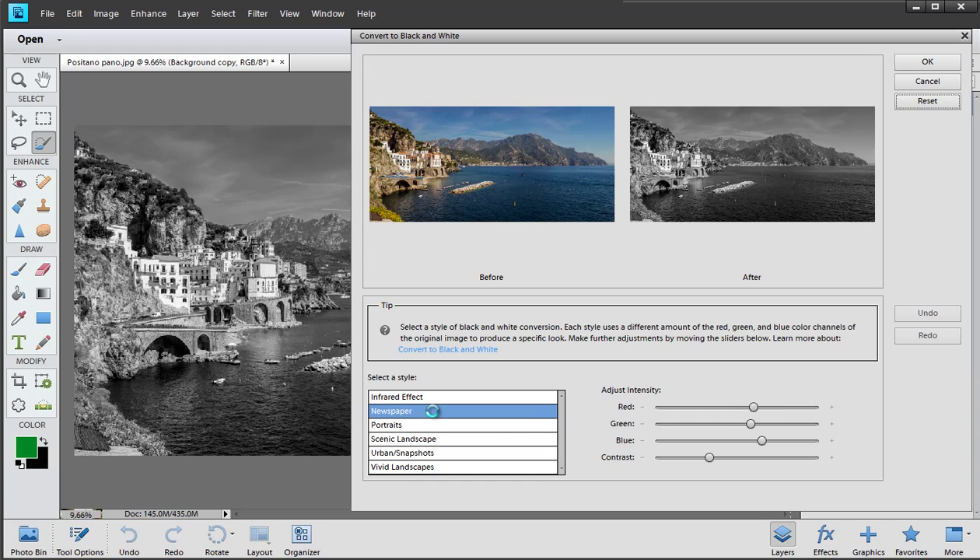
click(420, 424)
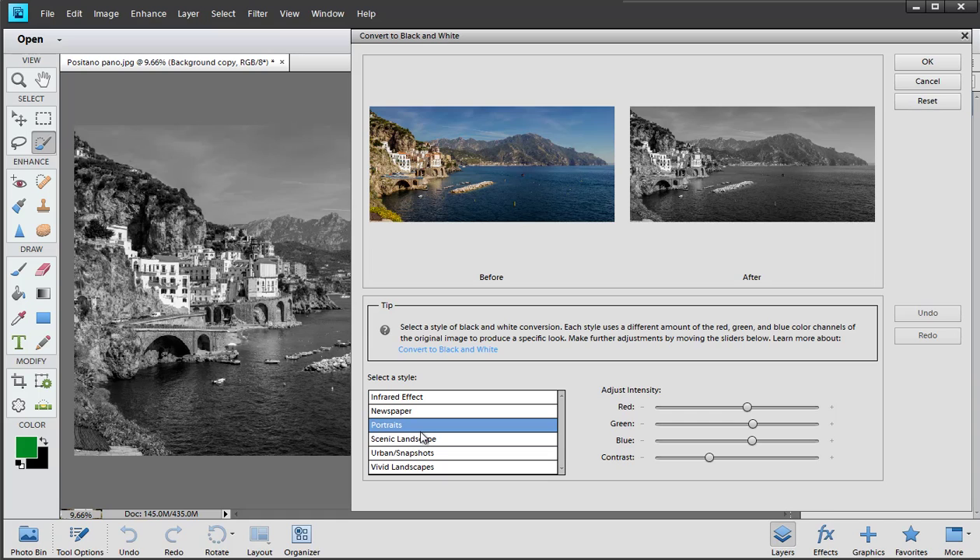
click(424, 441)
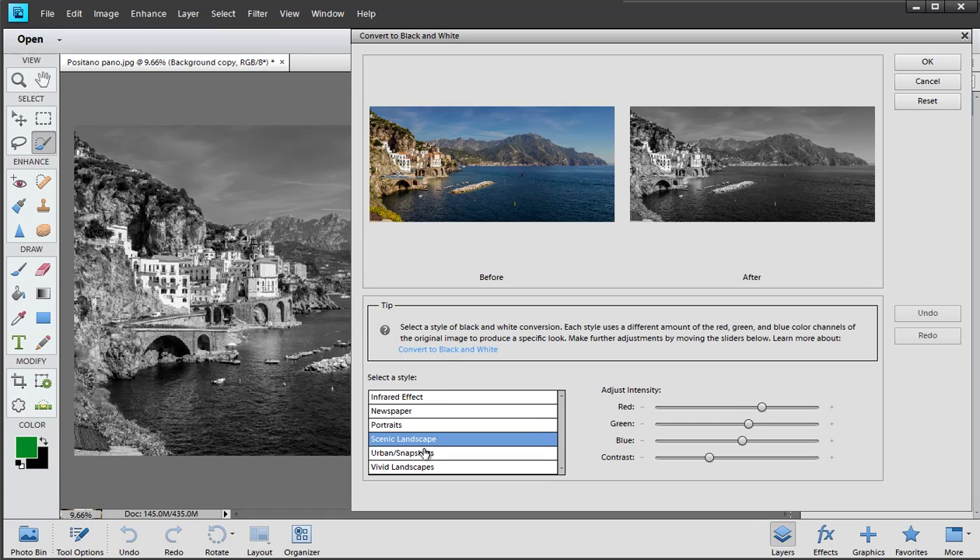
click(425, 455)
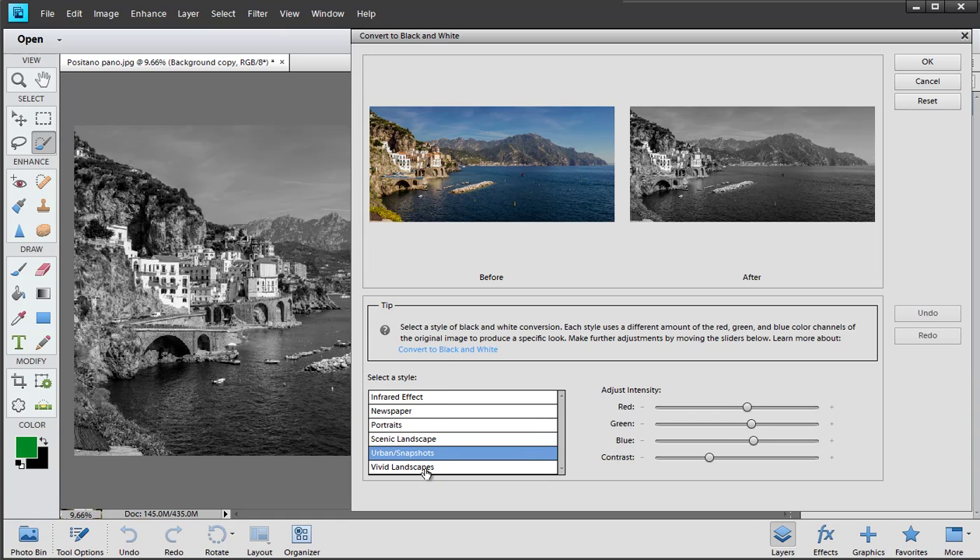
click(427, 467)
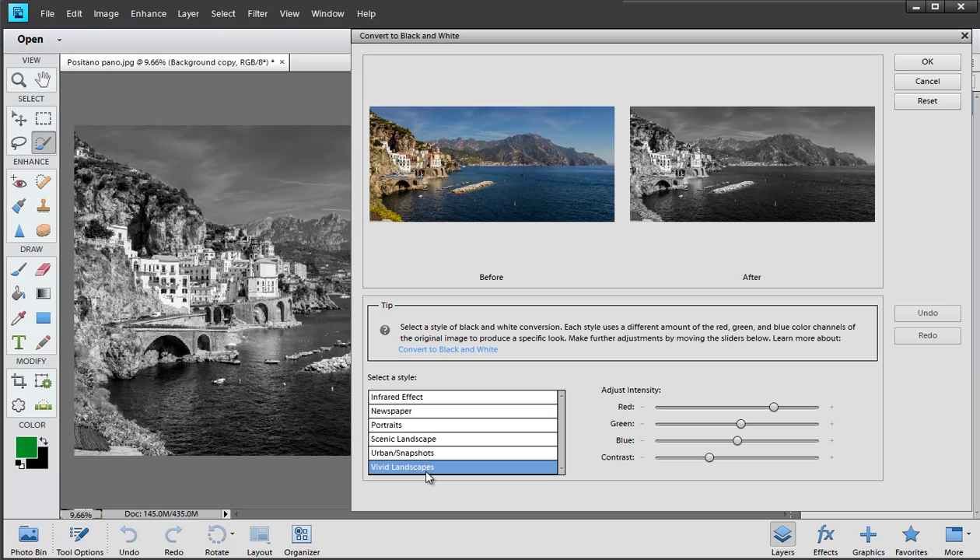
Compare the Newspaper, Portraits and Infrared Effect styles on the image and return to Newspaper
click(437, 411)
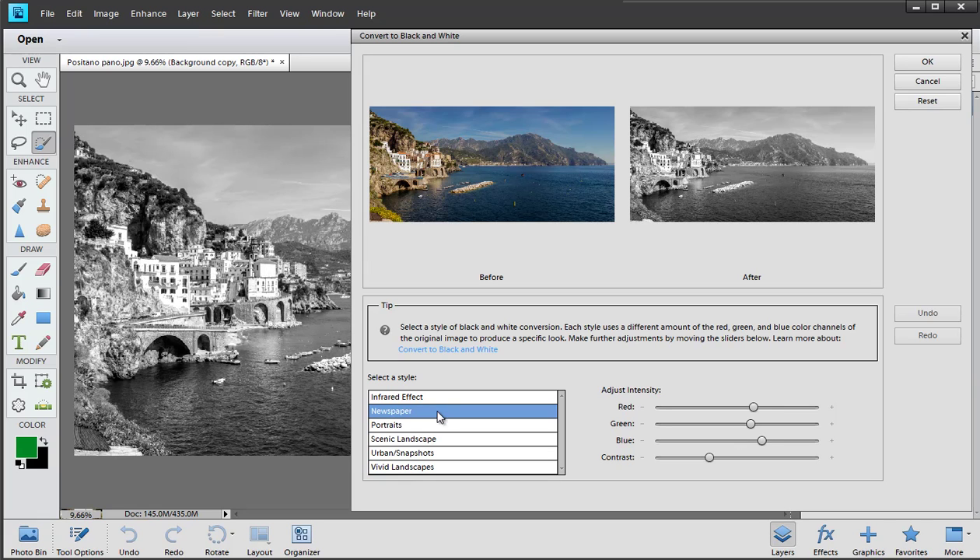
click(434, 424)
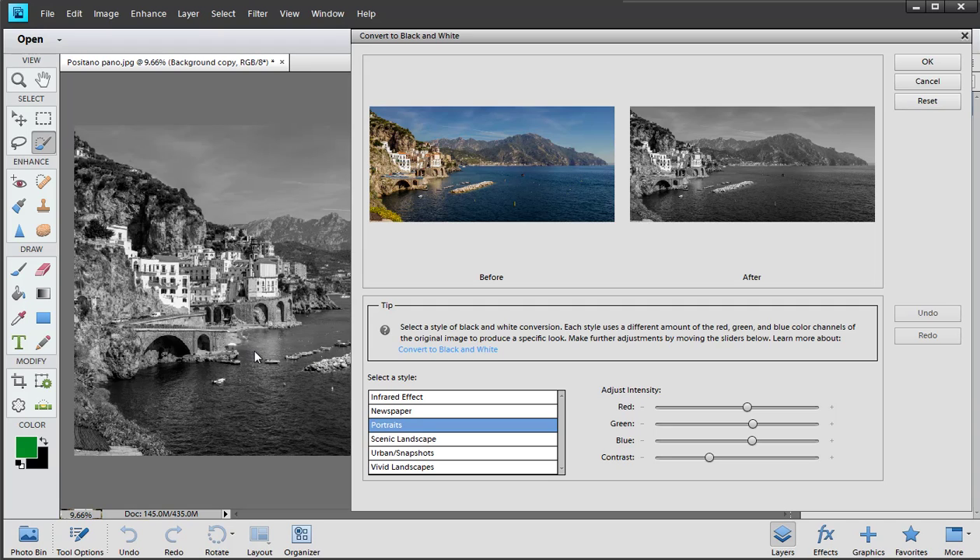
drag(509, 40, 498, 14)
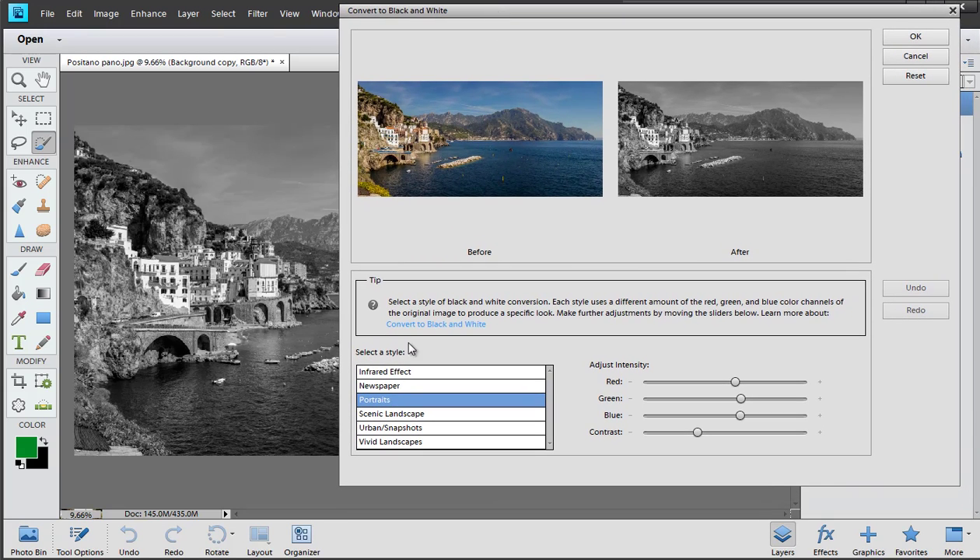
click(396, 371)
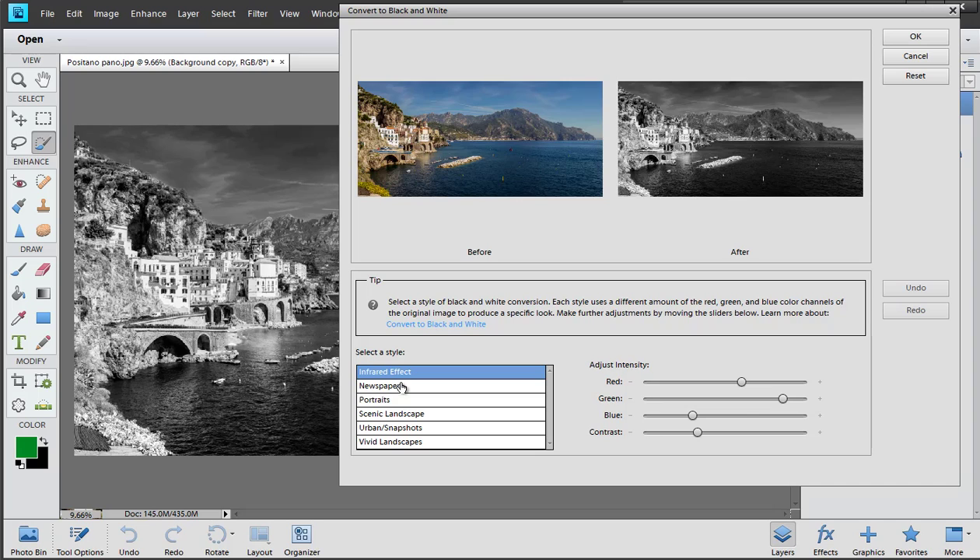
click(402, 387)
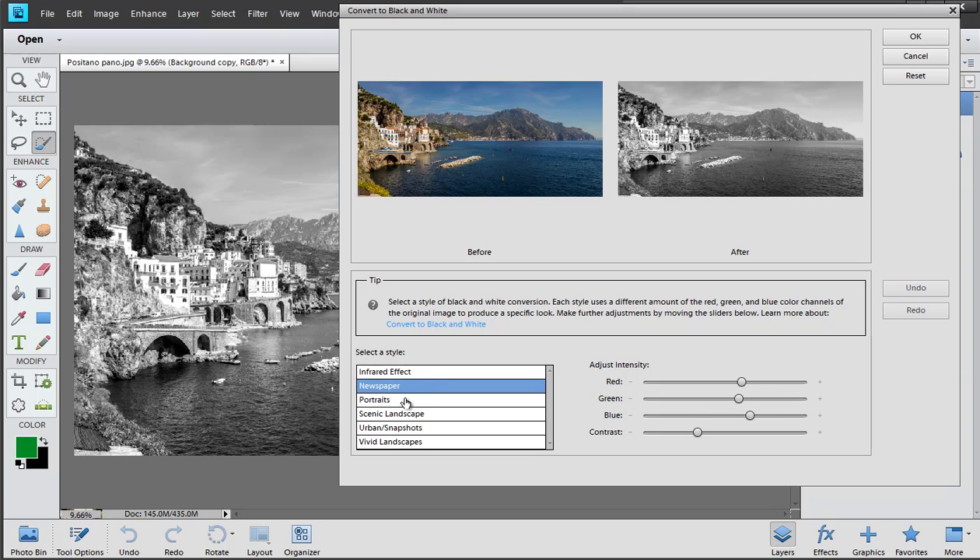
click(406, 399)
click(411, 387)
Try a slightly higher red intensity on the Newspaper style and restore the style's default intensities
drag(740, 13, 777, 41)
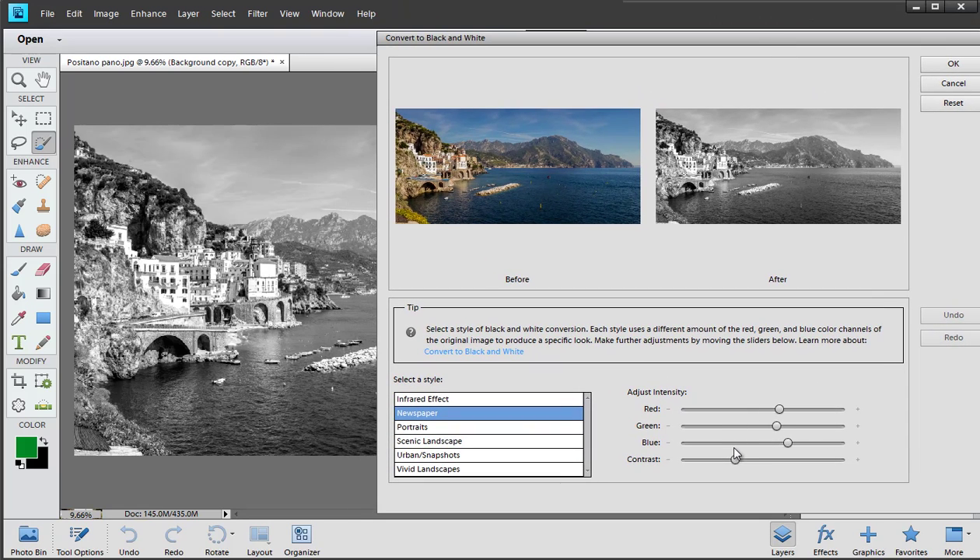
mouse_move(779, 409)
mouse_down()
mouse_move(736, 410)
mouse_move(785, 416)
mouse_up()
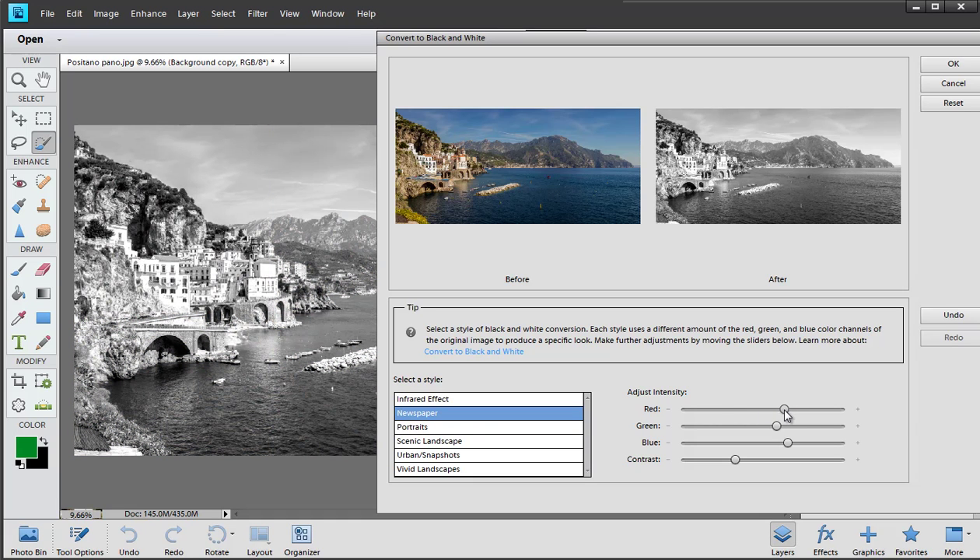
click(480, 400)
click(482, 416)
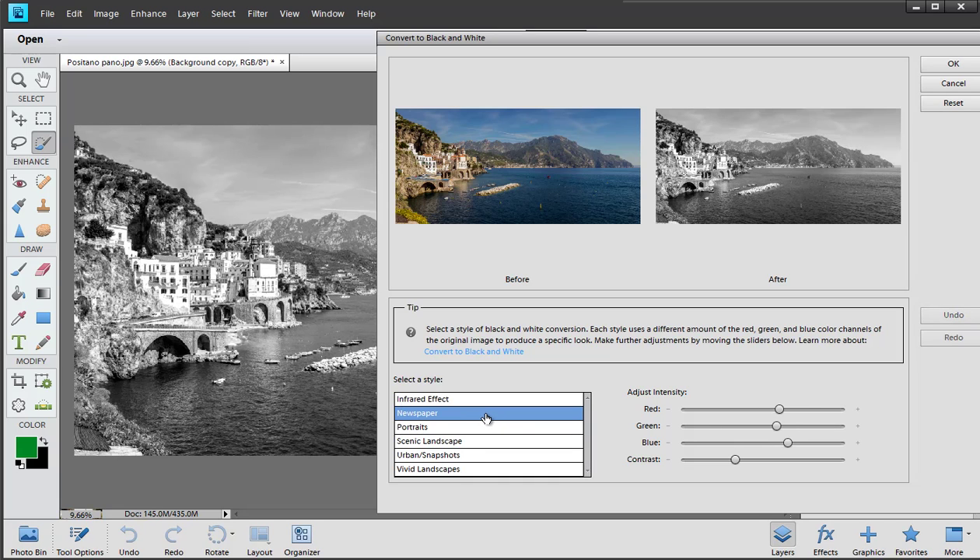
Try raising the red intensity of the Newspaper style while lowering its green and blue intensities
drag(781, 410, 768, 451)
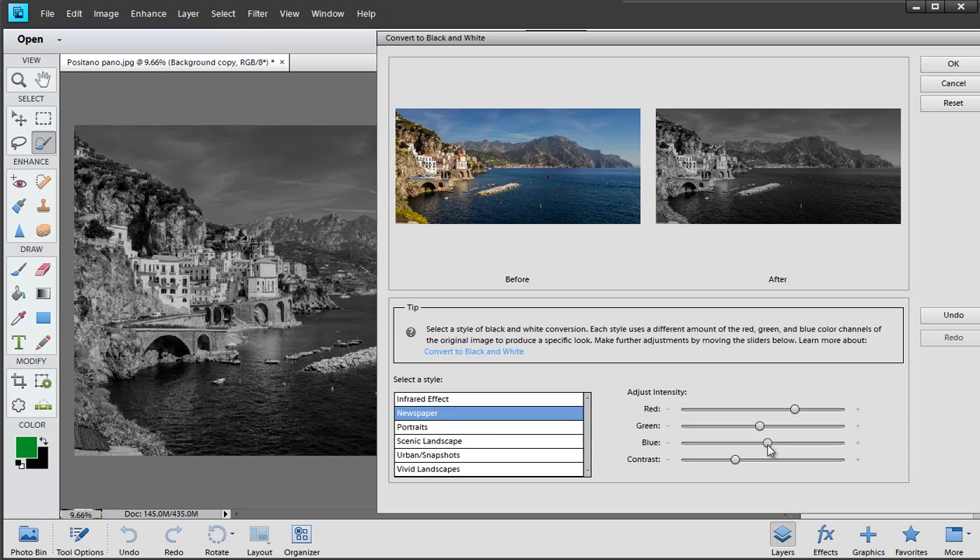
drag(761, 426, 758, 426)
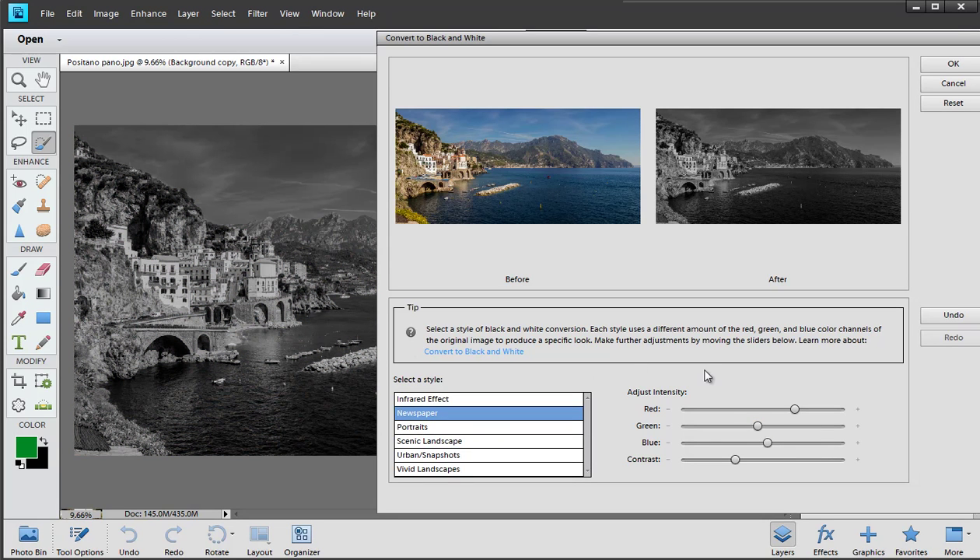
drag(795, 409, 810, 410)
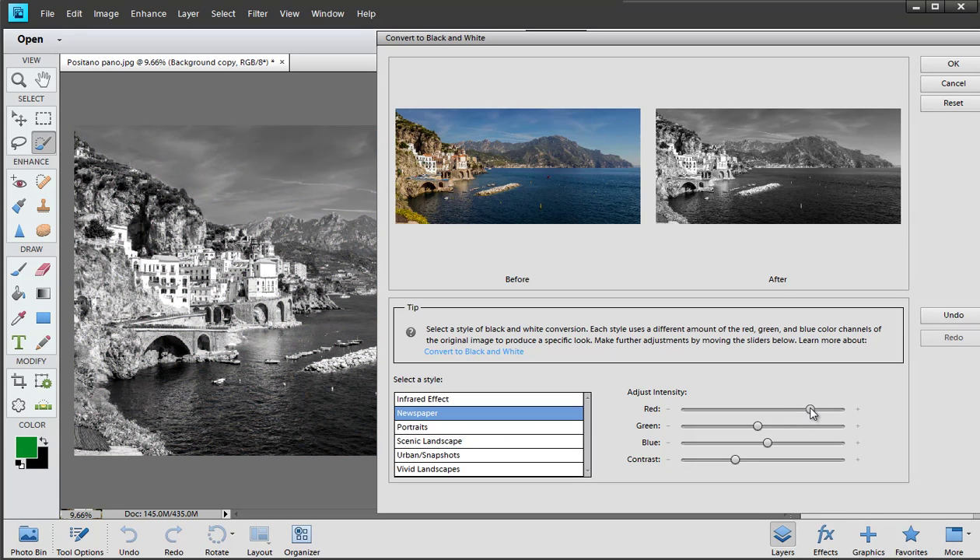
mouse_move(812, 412)
drag(811, 410, 816, 410)
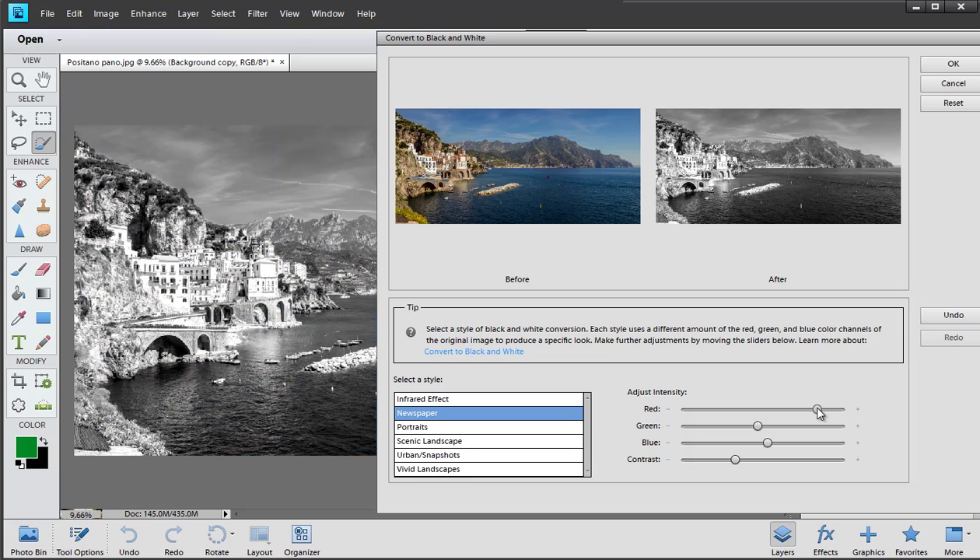
Try the Newspaper style with the red intensity at its maximum and the green intensity lowered to about -84
drag(757, 427, 750, 428)
mouse_move(750, 431)
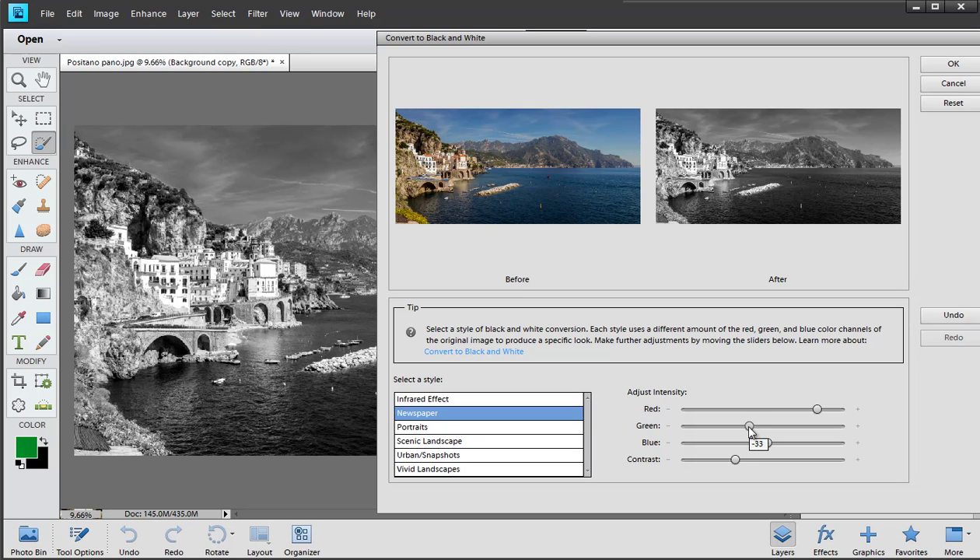
drag(750, 432, 745, 432)
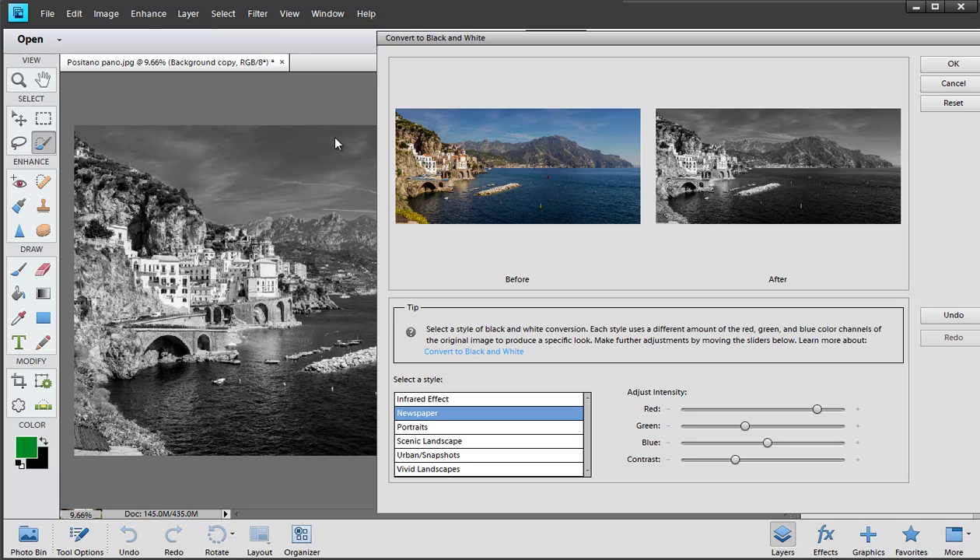
drag(817, 409, 845, 409)
drag(745, 427, 730, 435)
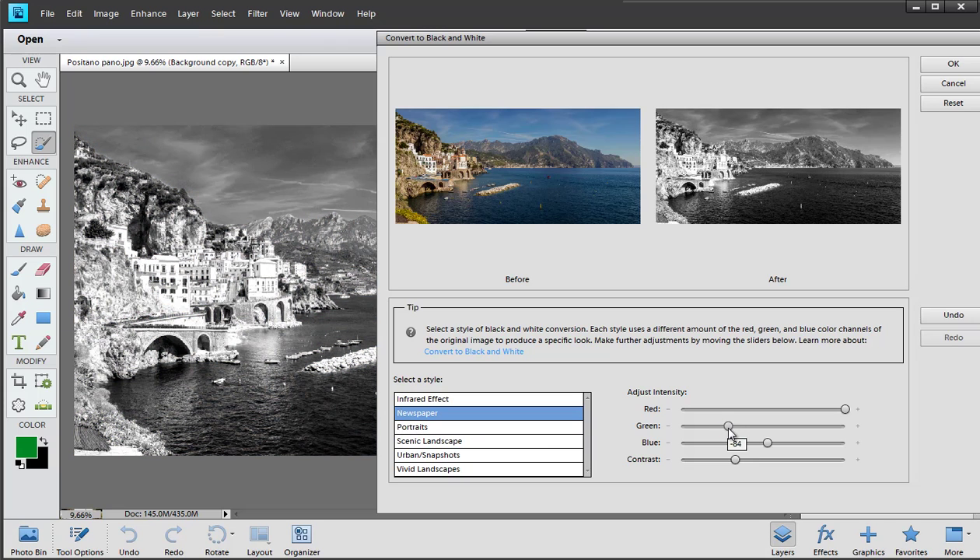
Try the Infrared Effect style with the blue intensity lowered past -122 and the green intensity raised almost to its maximum
click(410, 400)
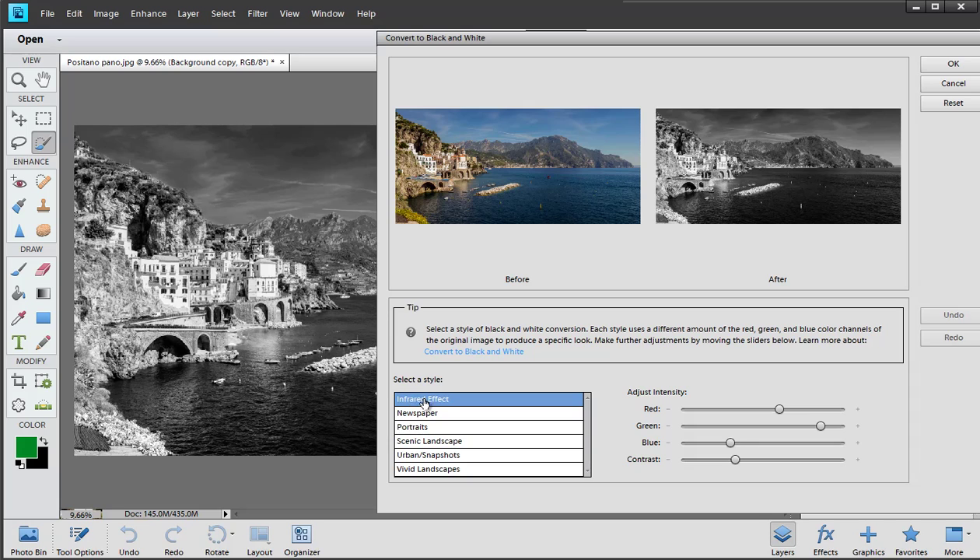
drag(732, 444, 714, 444)
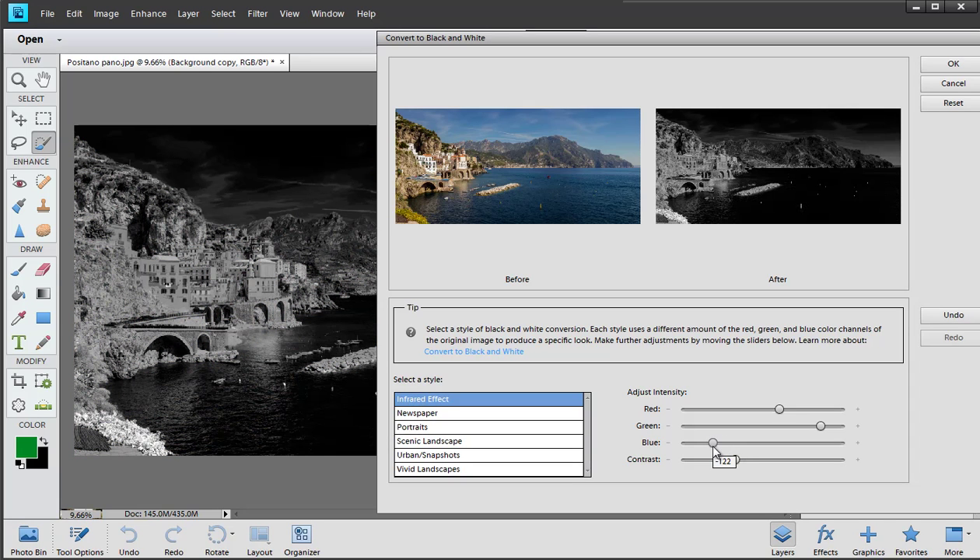
drag(714, 448, 710, 445)
drag(821, 426, 842, 427)
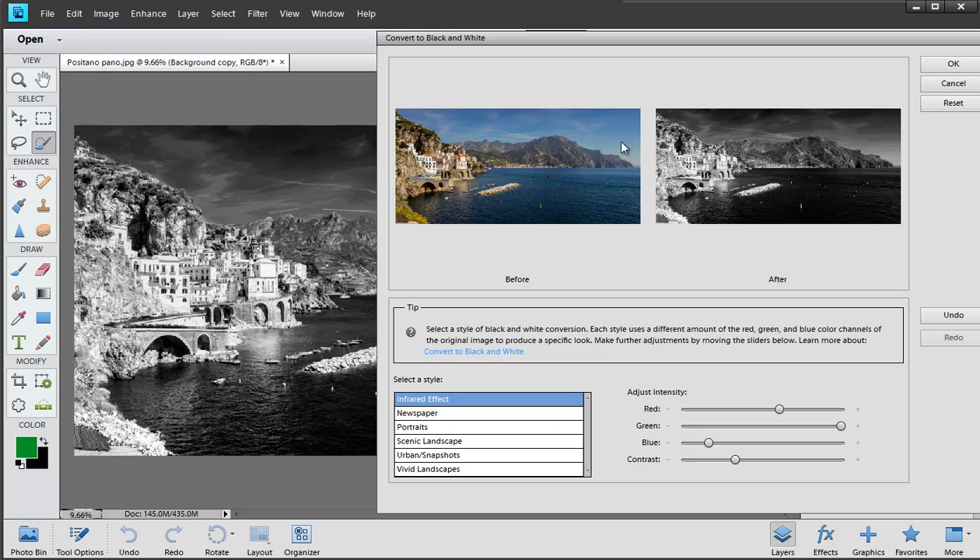
Examine the adjusted infrared conversion on the whole image with the dialog moved aside, and slightly reduce the green intensity
drag(603, 48, 230, 486)
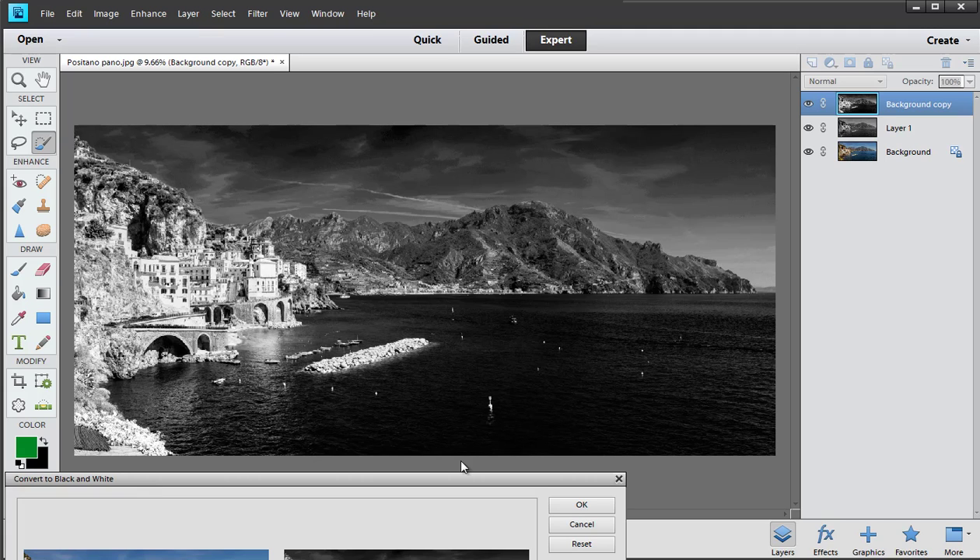
drag(459, 485, 762, 93)
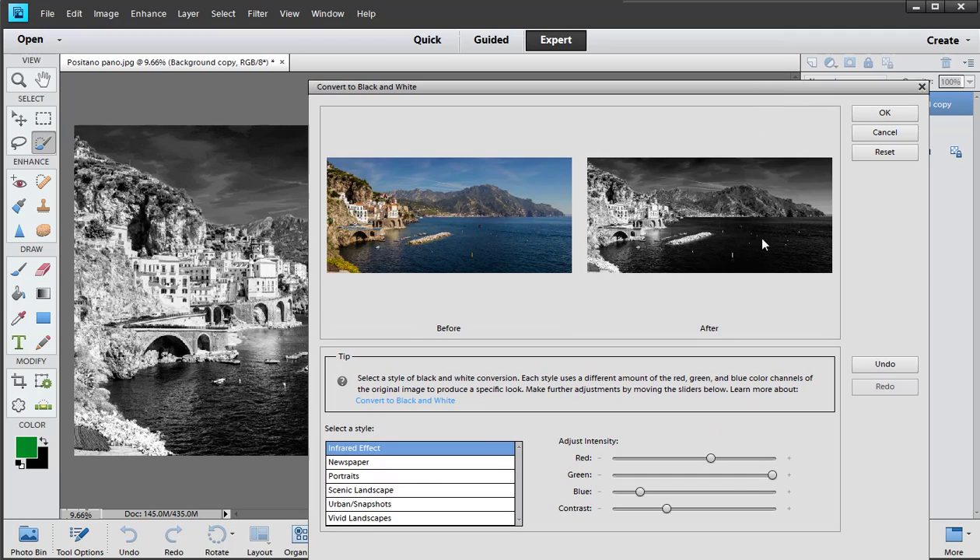
drag(770, 475, 757, 477)
Apply the Portraits style to the Background copy layer and compare it with Layer 1 by toggling the copy's visibility
click(366, 477)
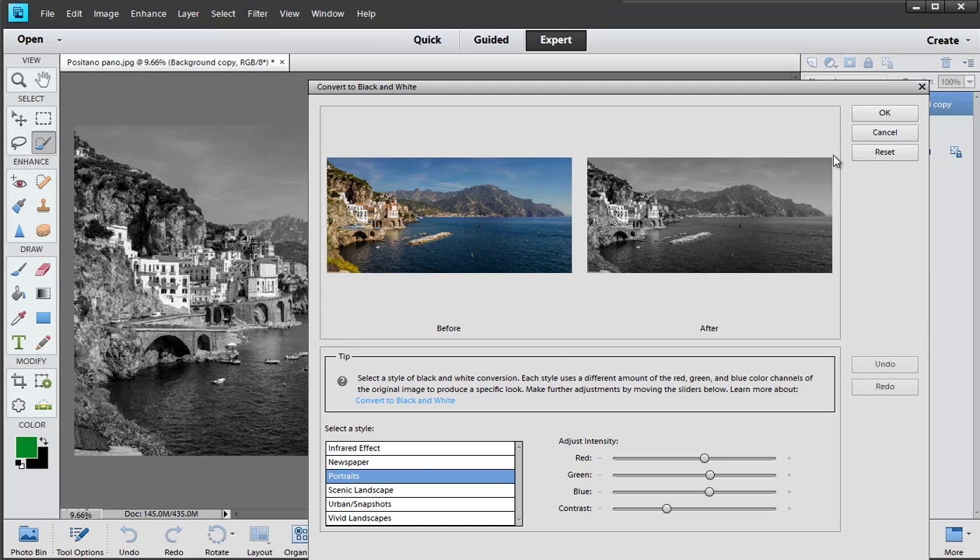
click(883, 116)
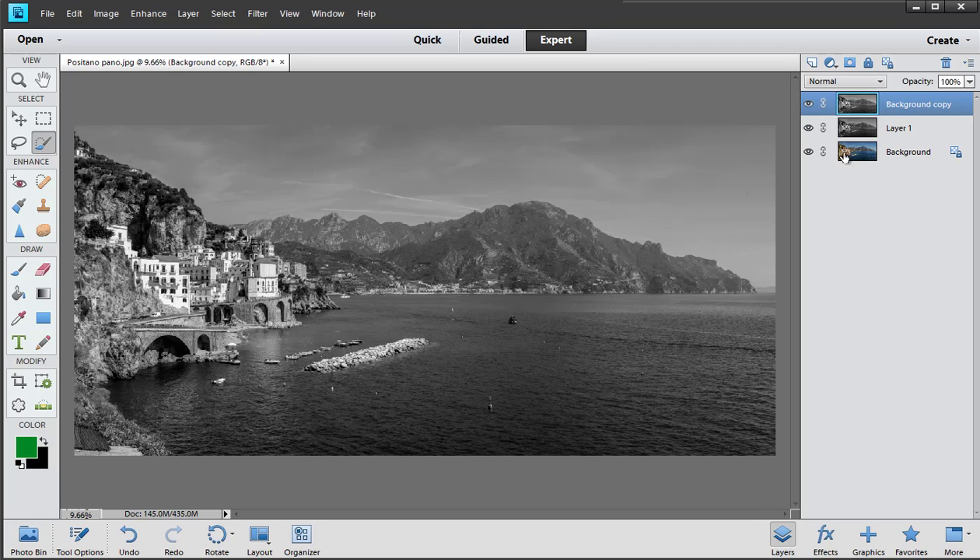
click(808, 104)
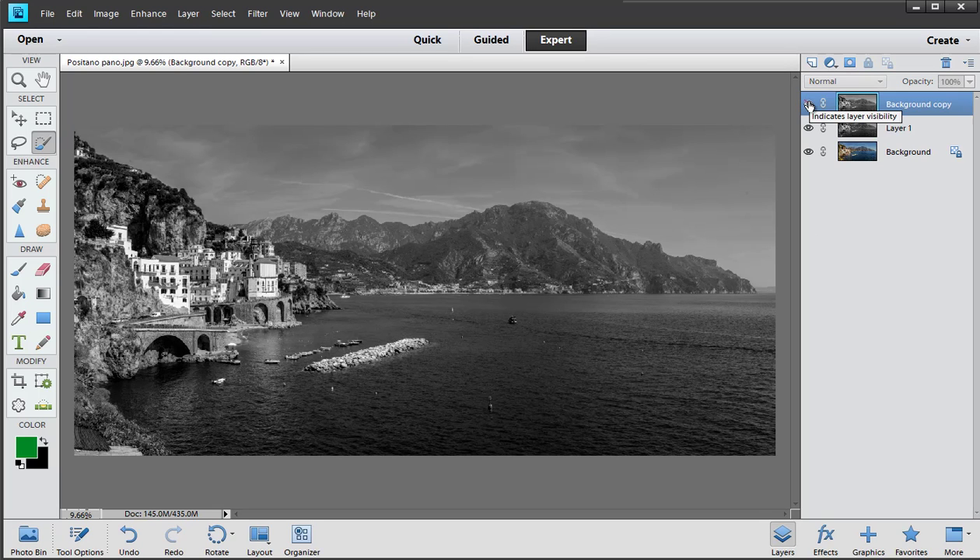
click(809, 104)
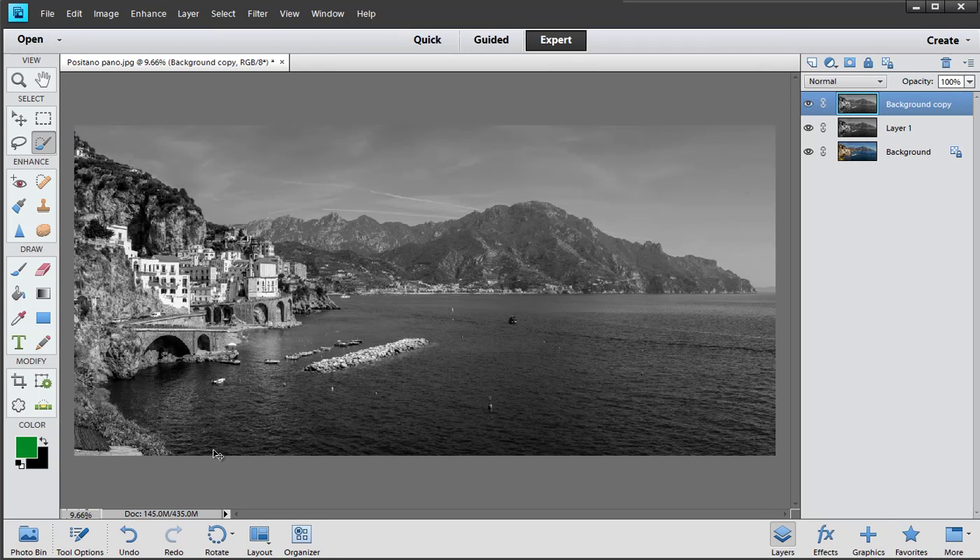
Apply Levels to the Background copy layer with input levels 18, 1.22 and 249, comparing the image with and without the preview
key(ctrl+l)
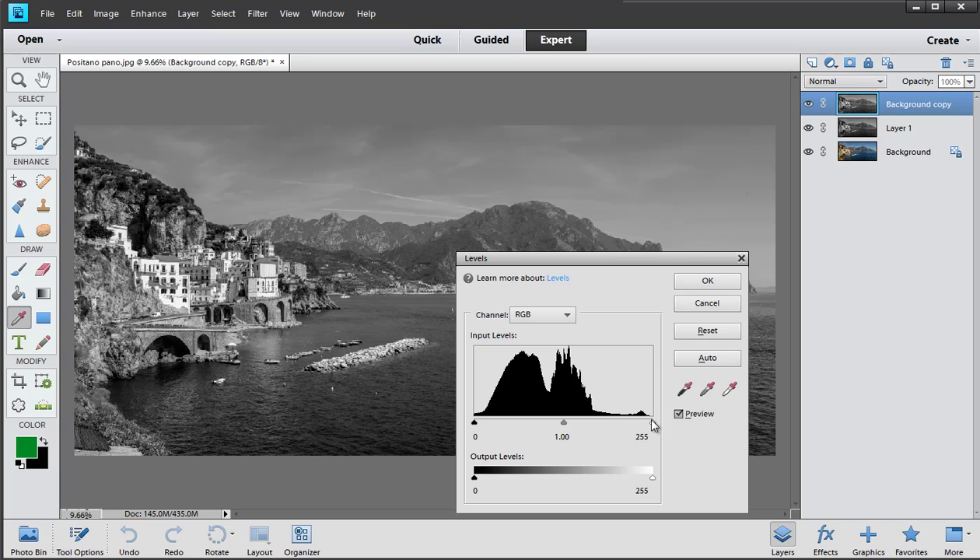
drag(651, 423, 648, 422)
drag(562, 424, 557, 425)
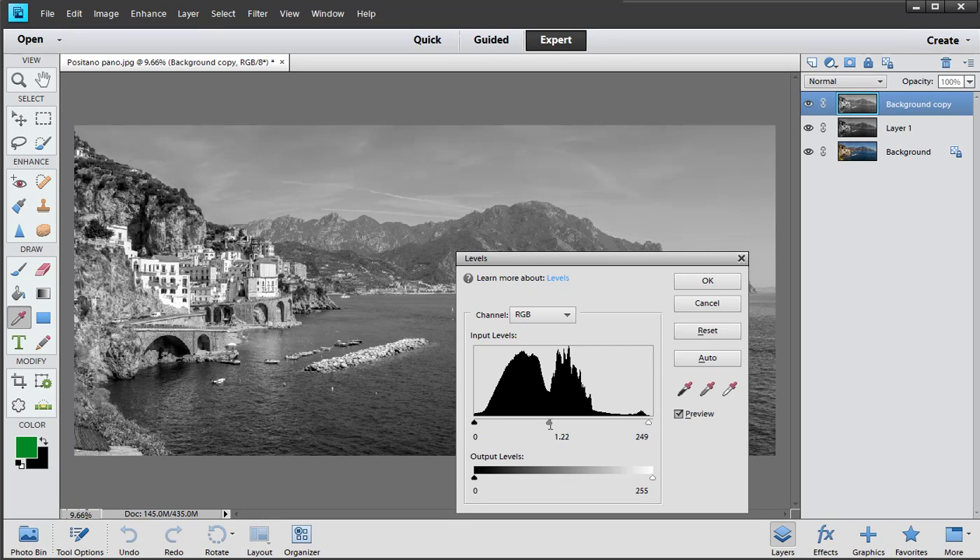
drag(475, 423, 488, 425)
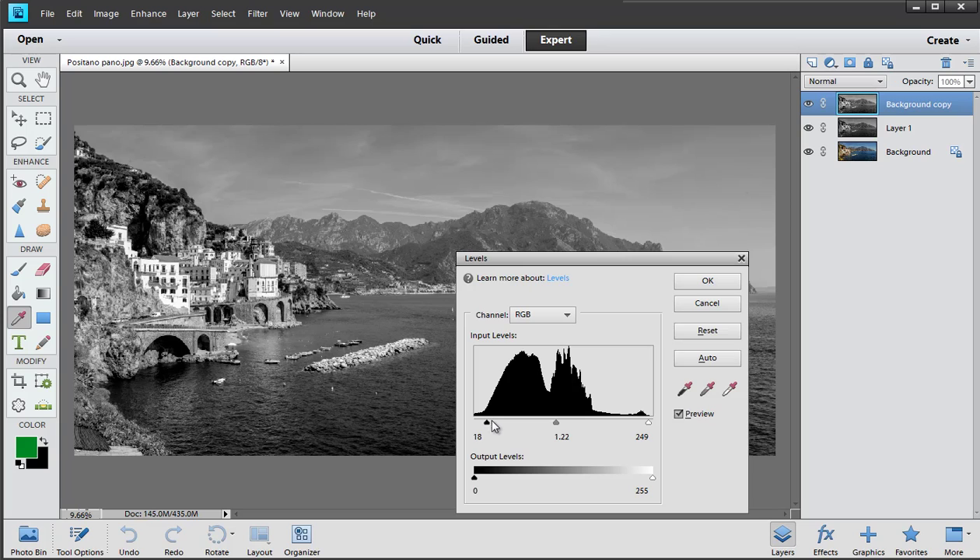
click(692, 417)
click(692, 416)
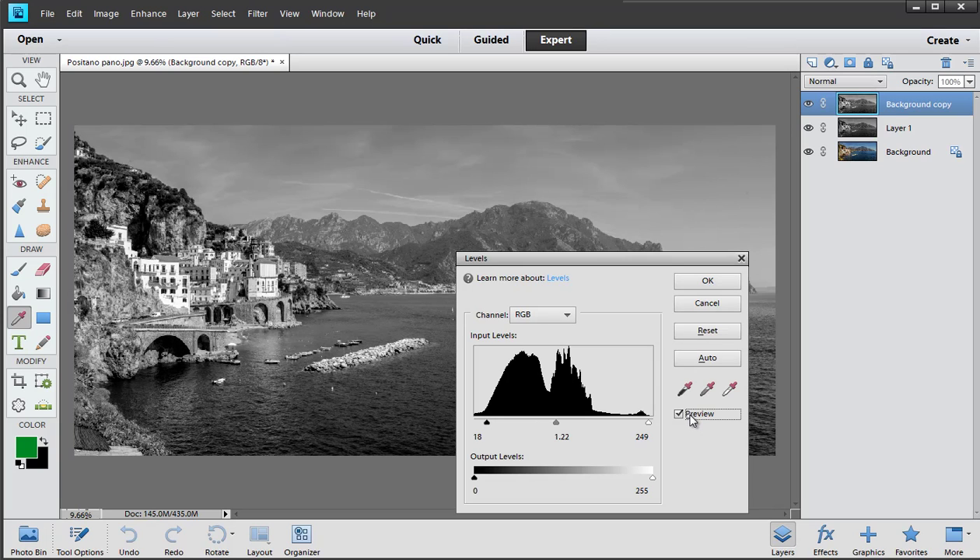
click(686, 280)
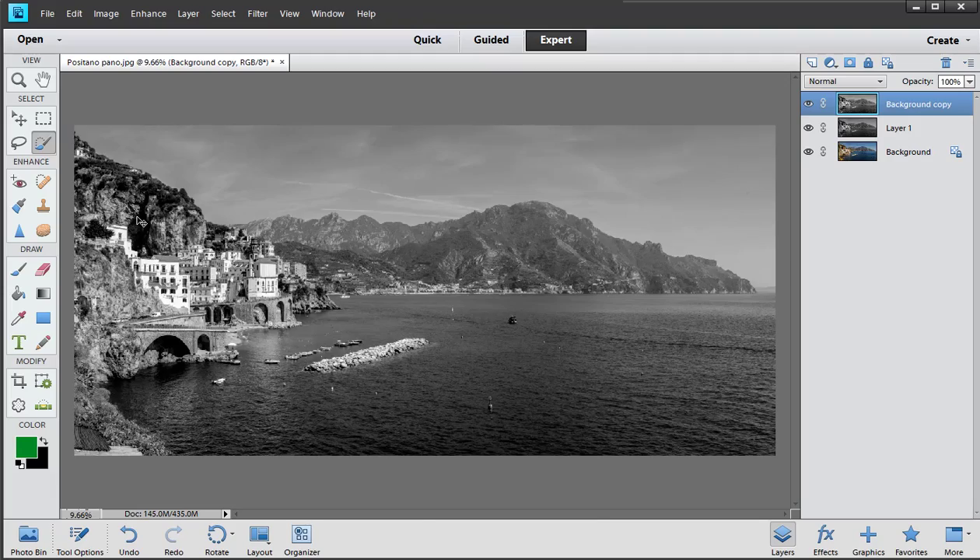
Start Shadows/Highlights on the Background copy layer with shadows lightened by 5%, comparing the buildings with and without the preview
key(ctrl+equal)
key(ctrl+equal)
key(ctrl+equal)
key(ctrl+equal)
drag(341, 375, 622, 383)
drag(308, 393, 362, 340)
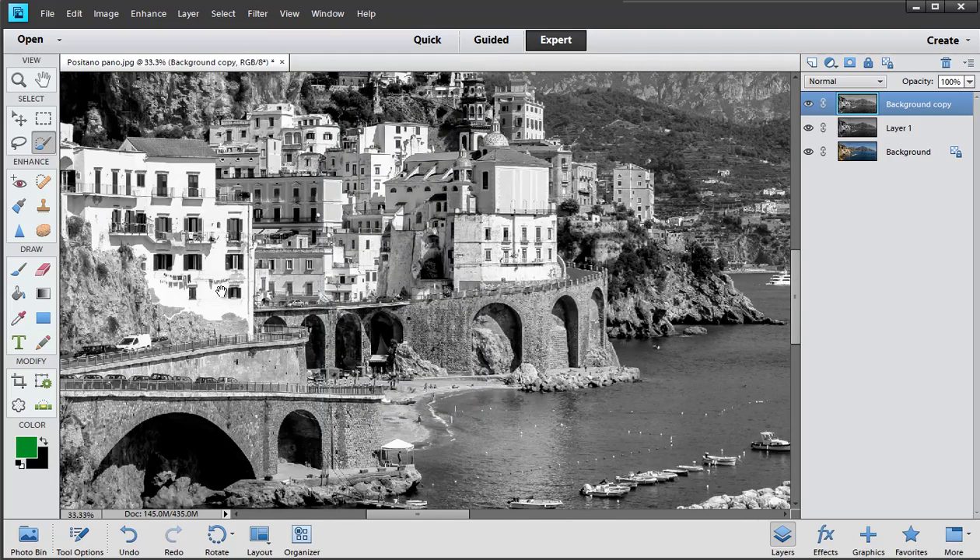
click(148, 13)
mouse_move(185, 141)
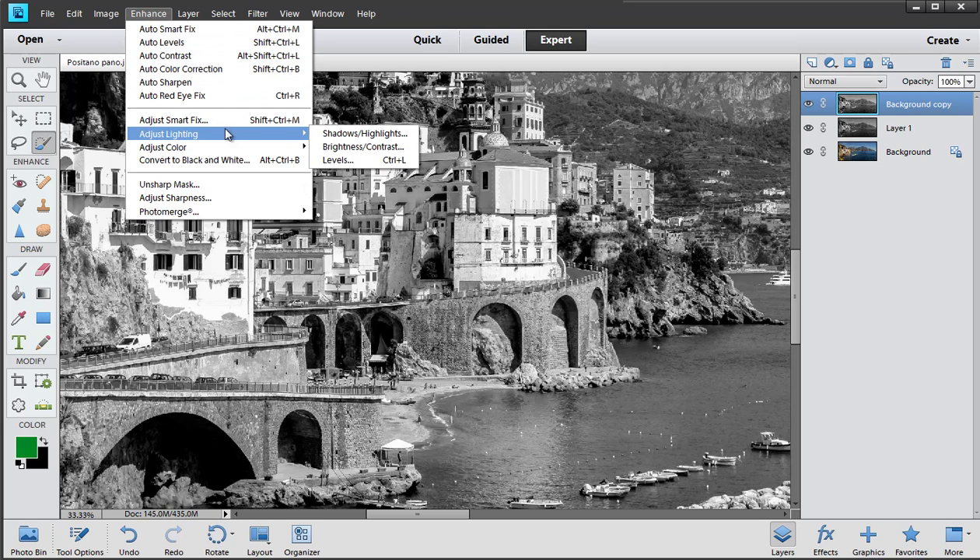
click(332, 140)
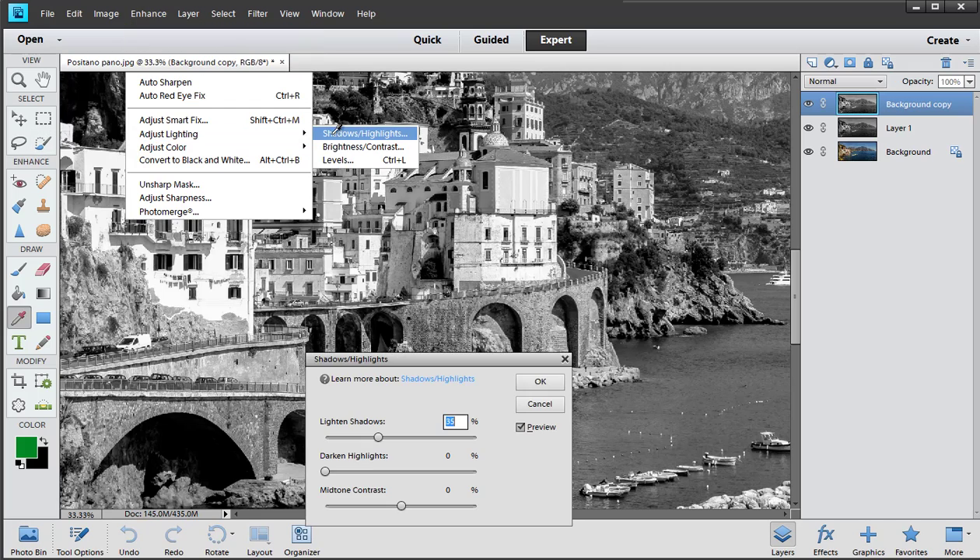
drag(393, 371, 536, 204)
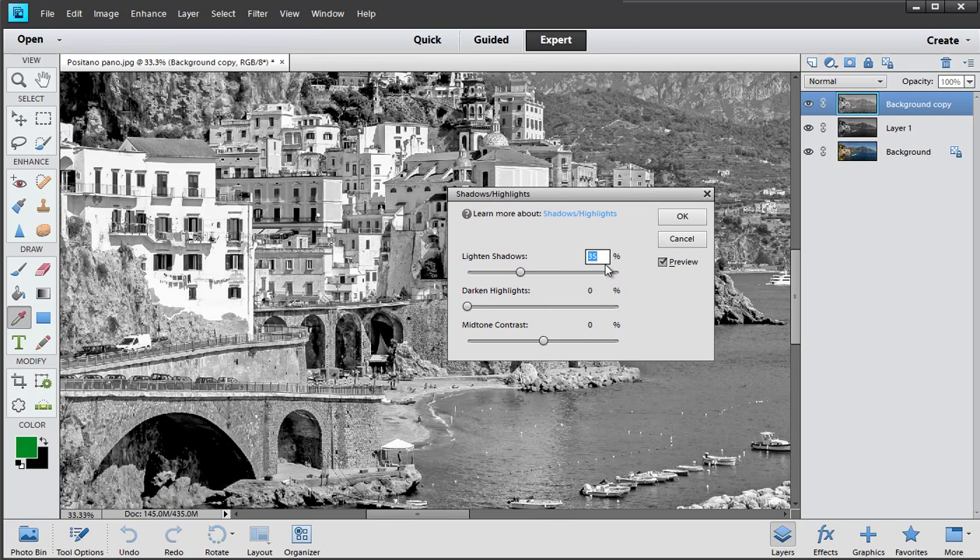
drag(521, 272, 474, 272)
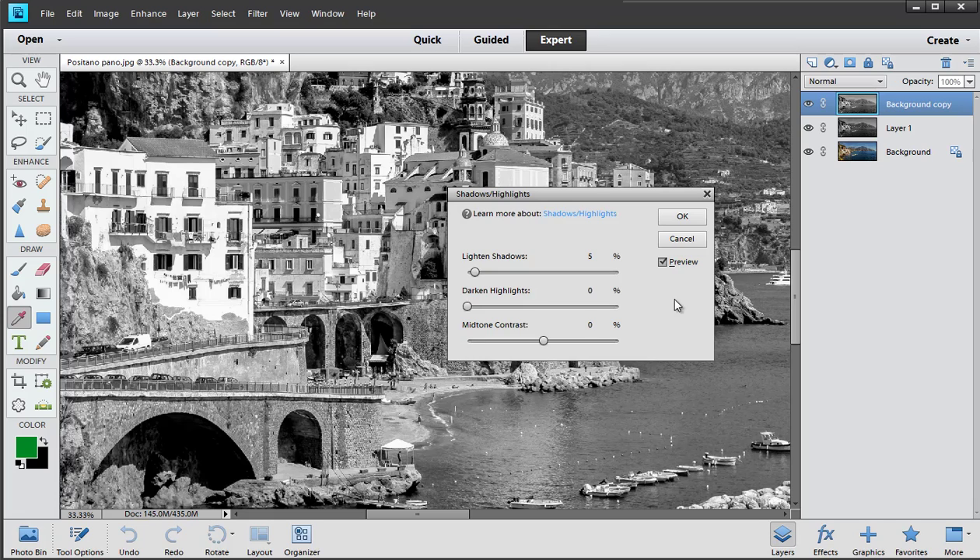
click(682, 266)
click(682, 265)
click(662, 262)
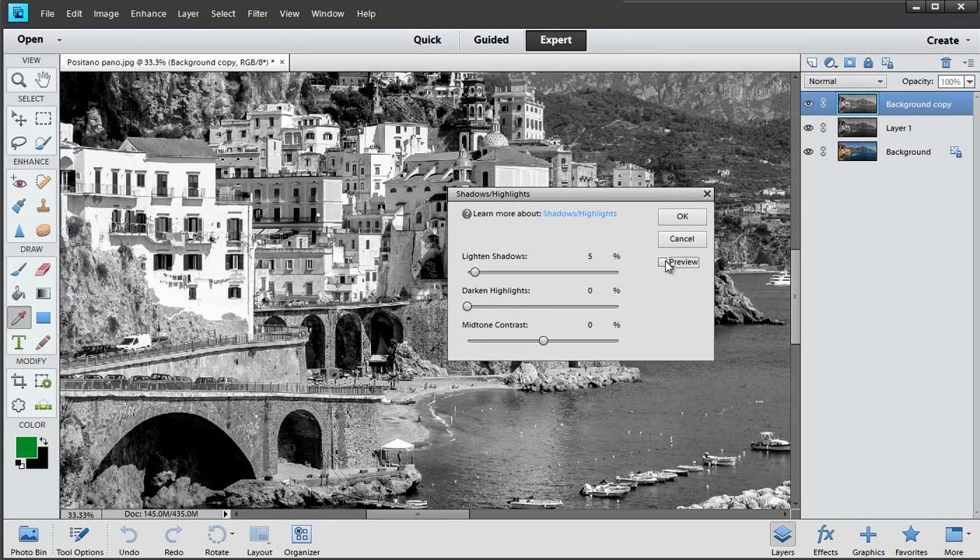
Set Lighten Shadows to 9% and try Darken Highlights at 77% and 14%, checking the effect through the preview
drag(482, 278, 587, 319)
click(662, 262)
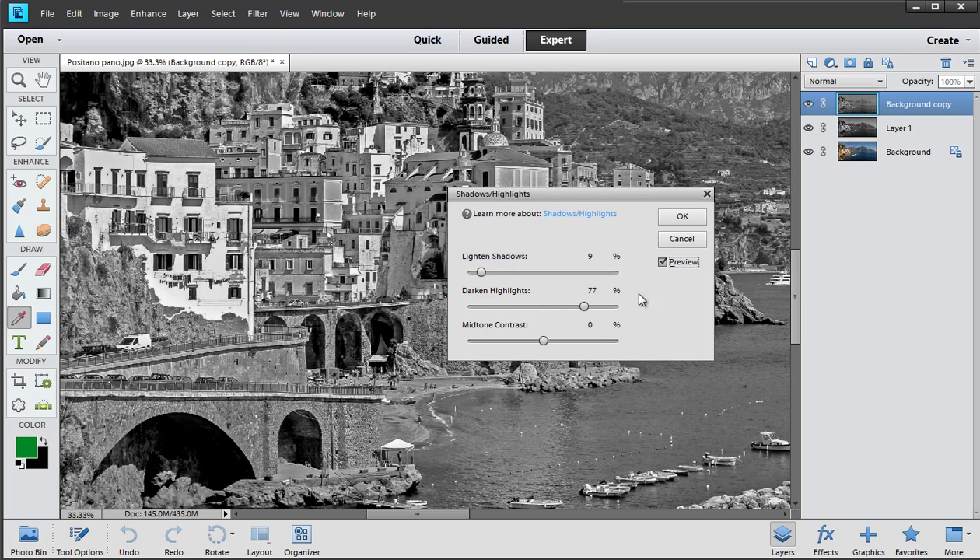
drag(584, 308, 487, 318)
click(686, 266)
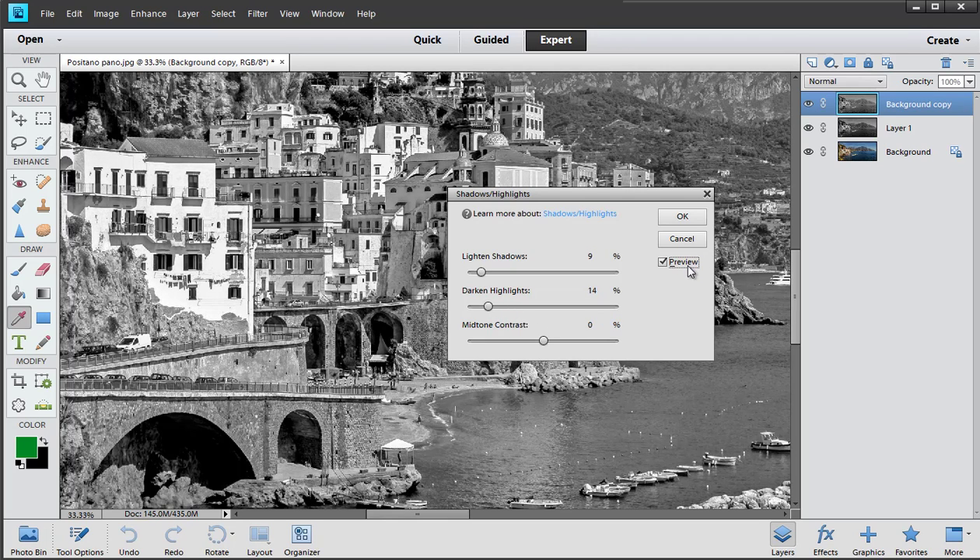
click(688, 269)
Set Darken Highlights back to 0%, lower the Midtone Contrast slightly and apply the Shadows/Highlights adjustment
drag(488, 309, 467, 309)
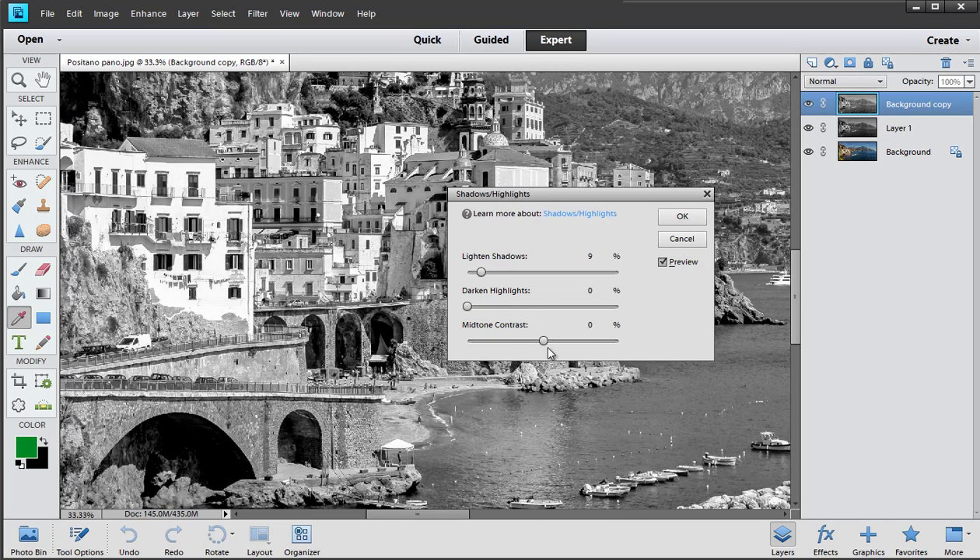
mouse_move(544, 343)
mouse_down()
mouse_move(577, 348)
mouse_move(523, 347)
mouse_move(536, 345)
mouse_up()
click(683, 217)
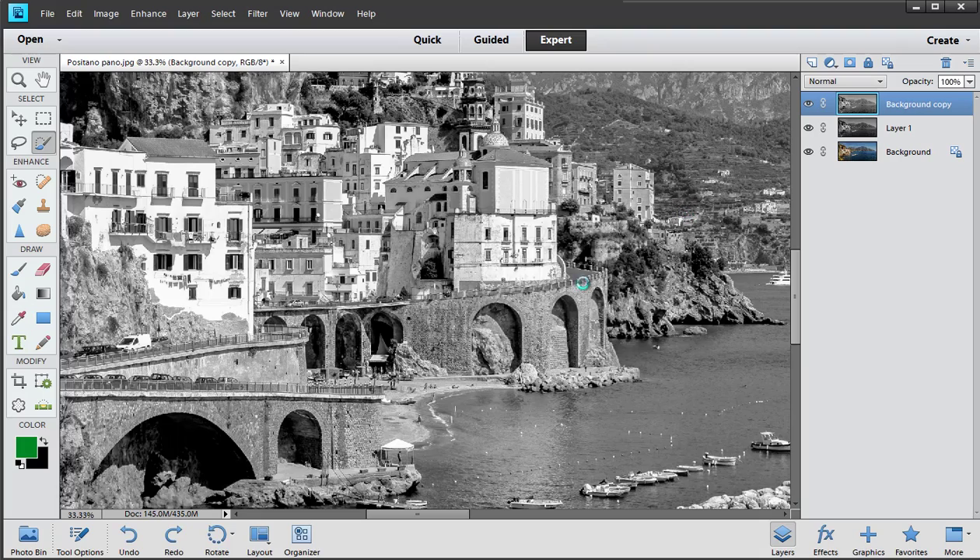
Duplicate the adjusted Background copy layer
key(ctrl+minus)
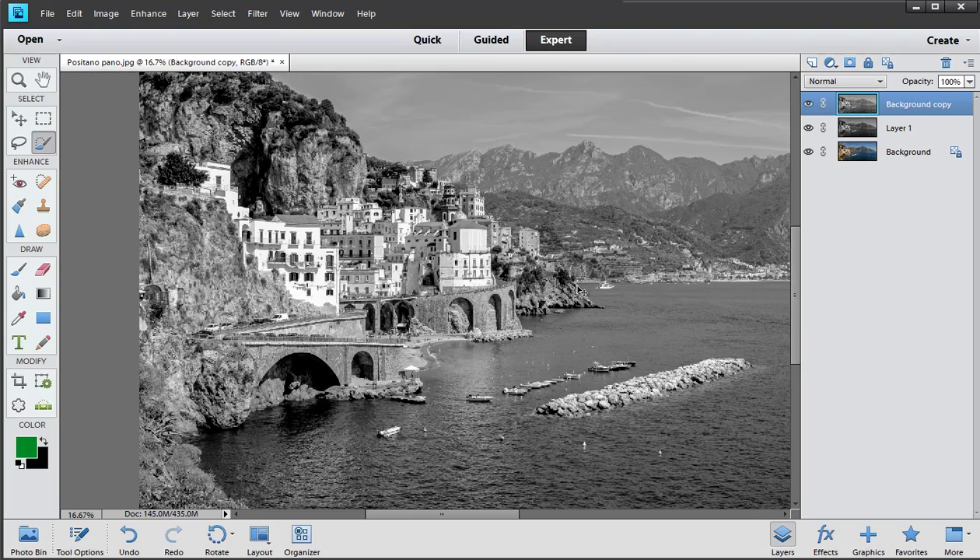
scroll(612, 307, right, 5)
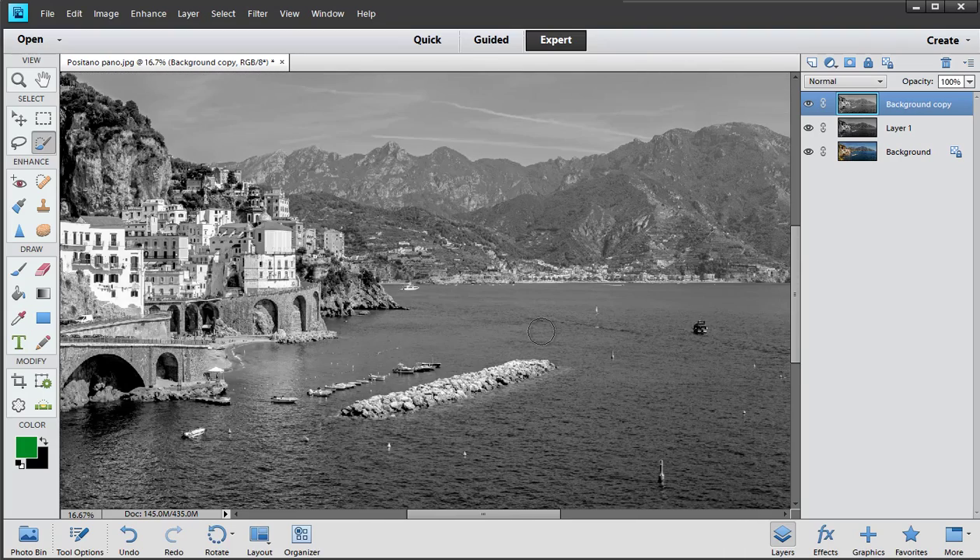
key(ctrl+minus)
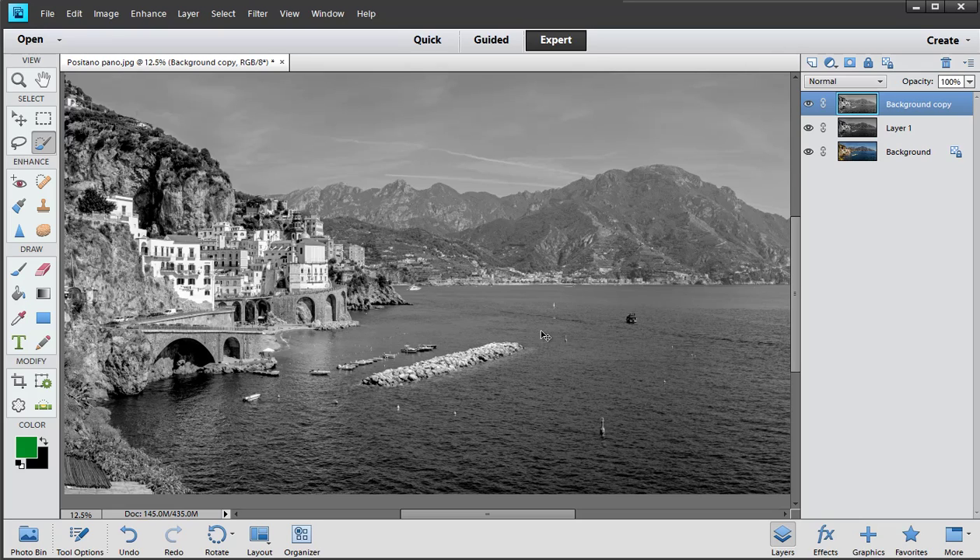
key(ctrl+j)
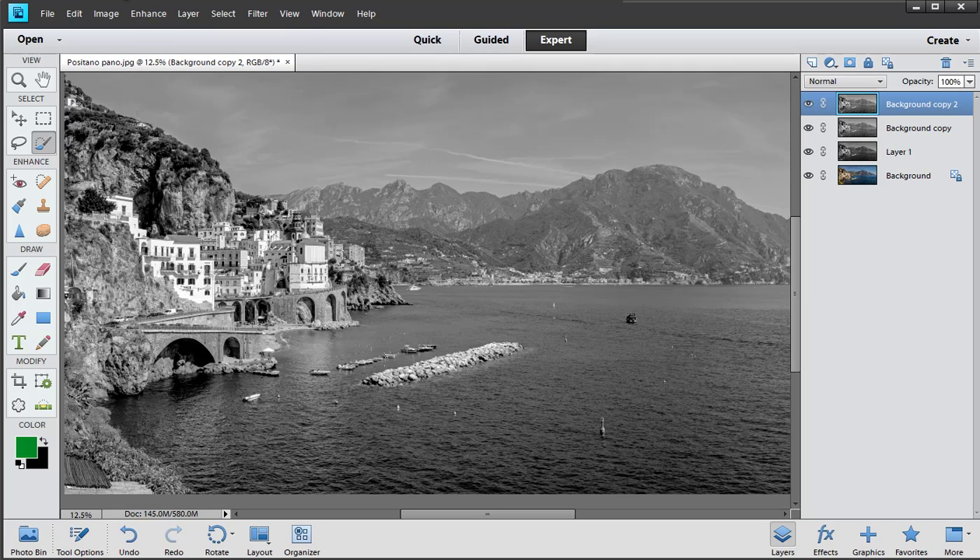
Tint the Background copy 2 layer with Color Variations, increasing green in the shadows
click(149, 14)
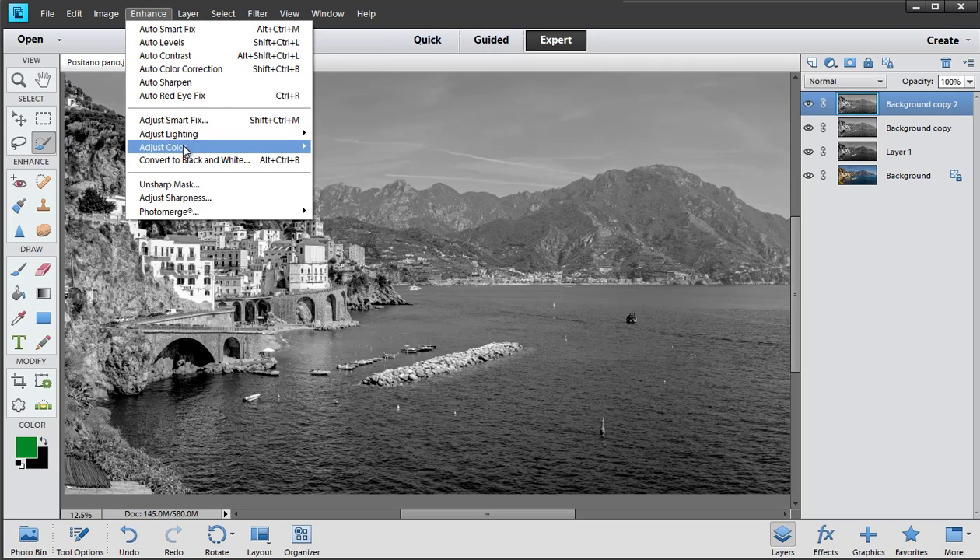
mouse_move(185, 148)
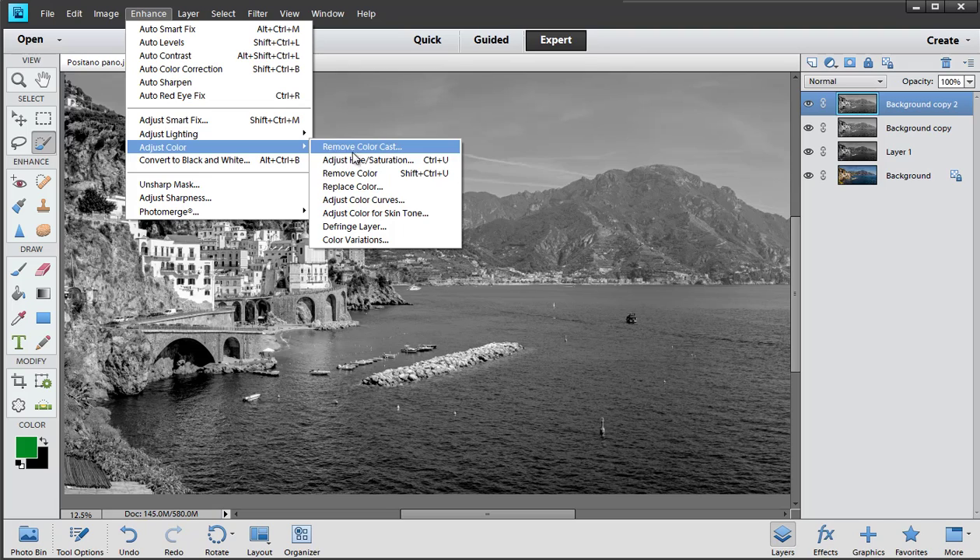
click(380, 241)
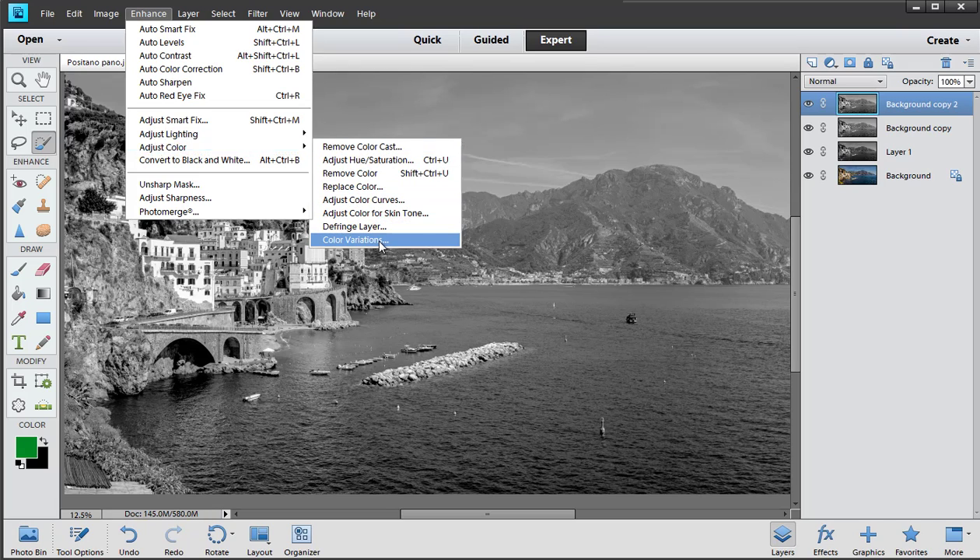
drag(367, 37, 716, 86)
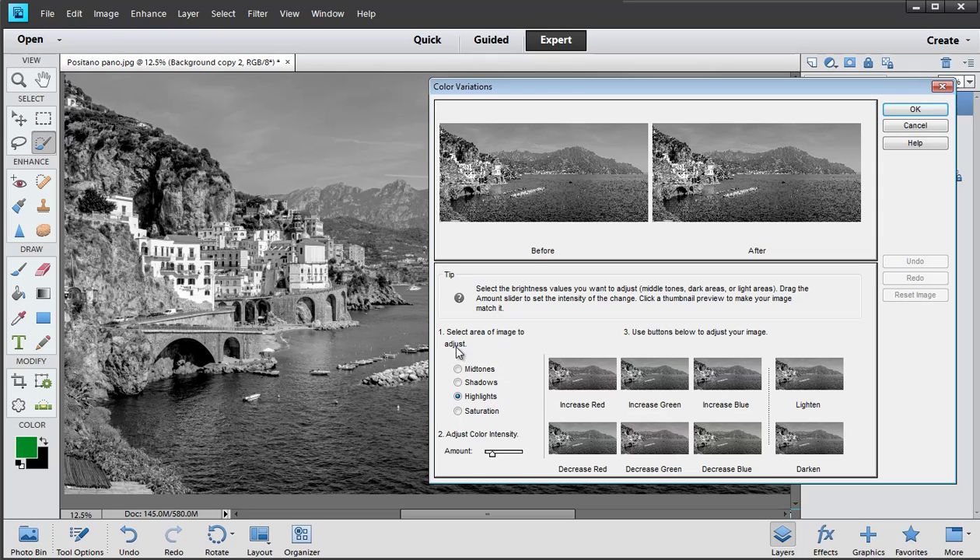
click(480, 382)
mouse_move(493, 454)
mouse_down()
mouse_move(513, 459)
mouse_move(495, 460)
mouse_up()
click(652, 382)
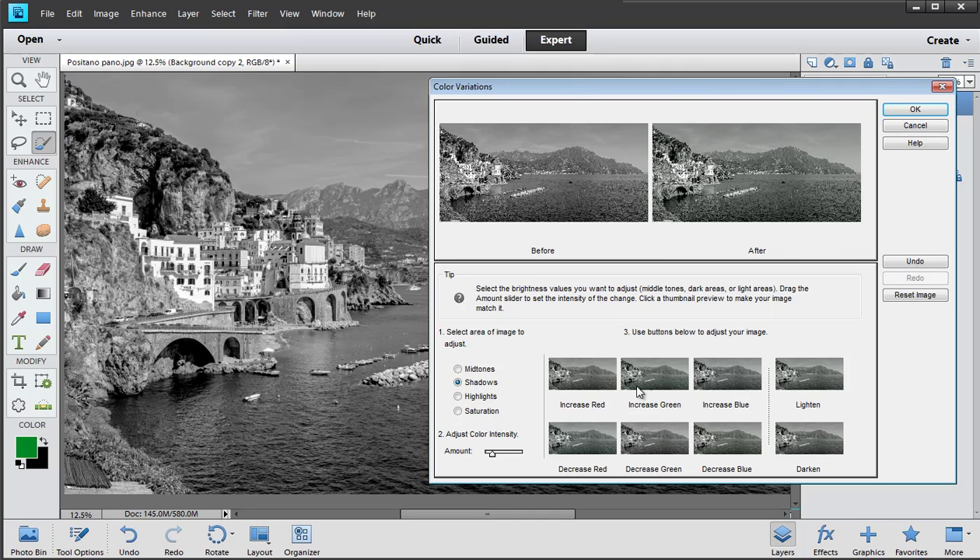
click(486, 399)
click(887, 110)
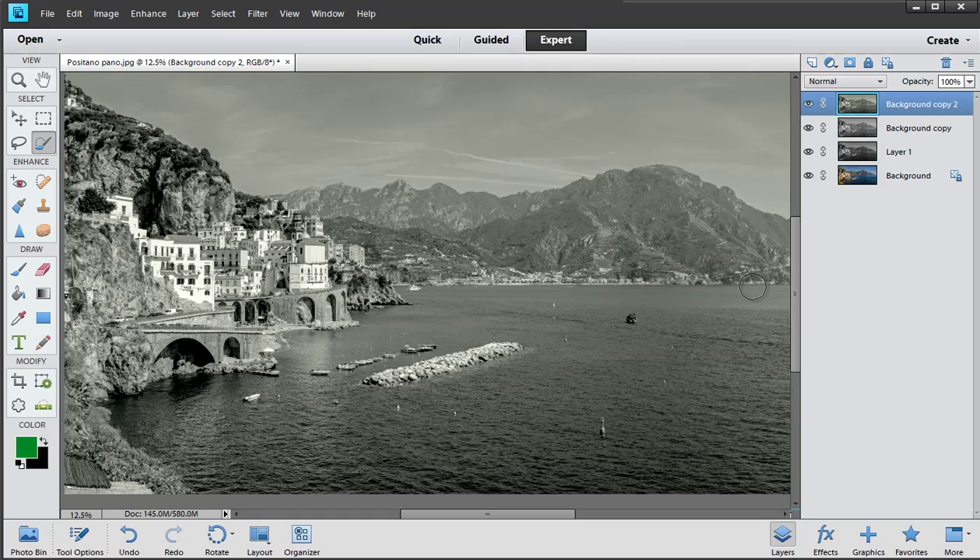
Compare the green-tinted layer with the one beneath by toggling its visibility, and reduce its saturation with Hue/Saturation
click(808, 104)
click(808, 104)
key(ctrl+u)
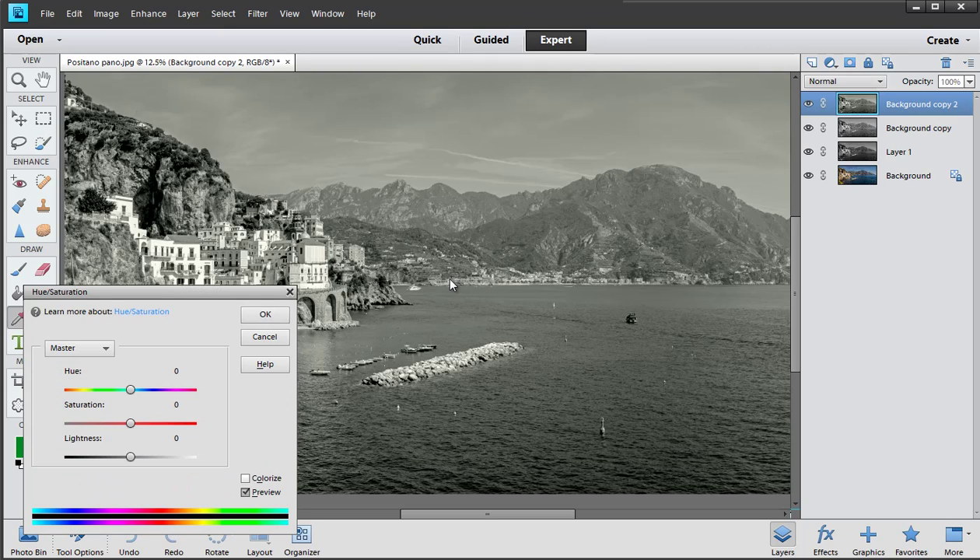
drag(129, 424, 91, 427)
click(265, 314)
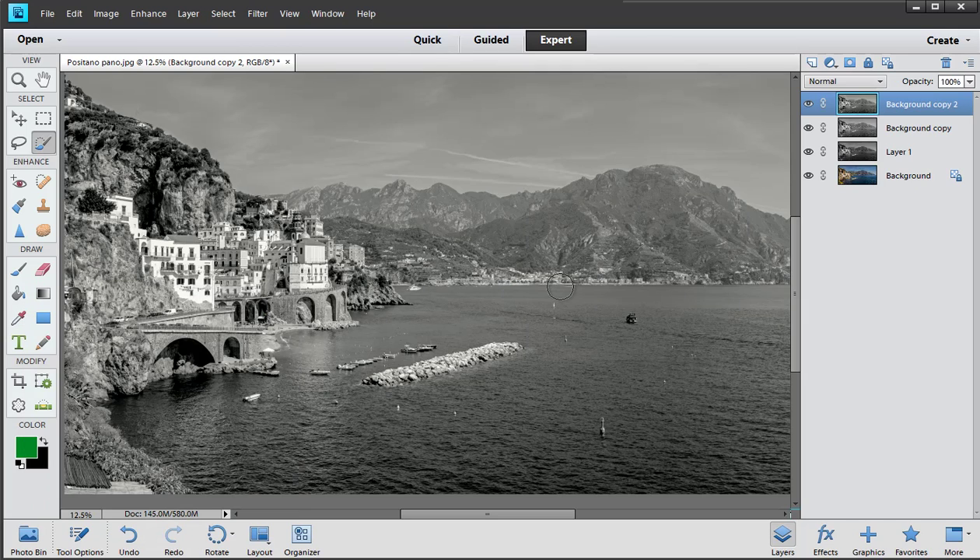
Apply Color Variations to Background copy 2 again, decreasing blue in the highlights
click(109, 13)
mouse_move(148, 14)
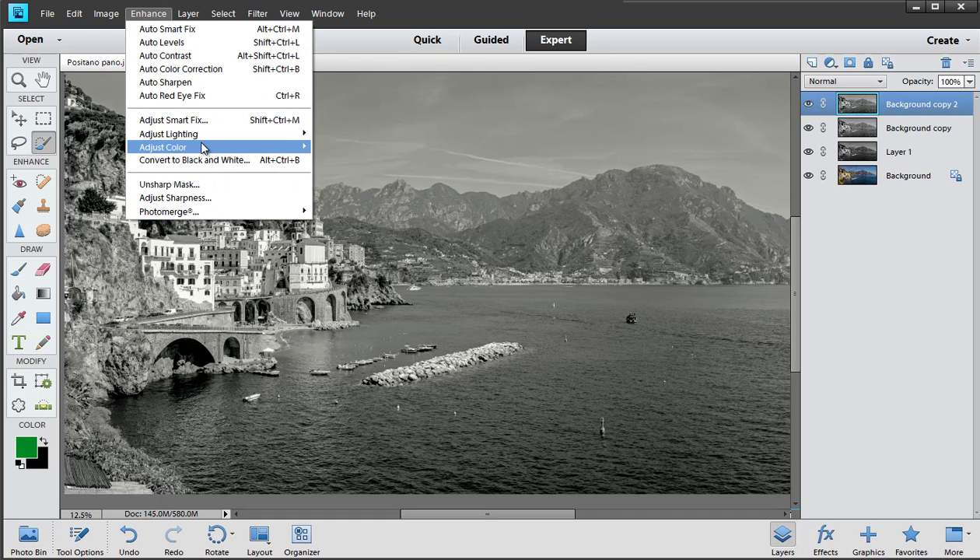
mouse_move(214, 150)
click(356, 240)
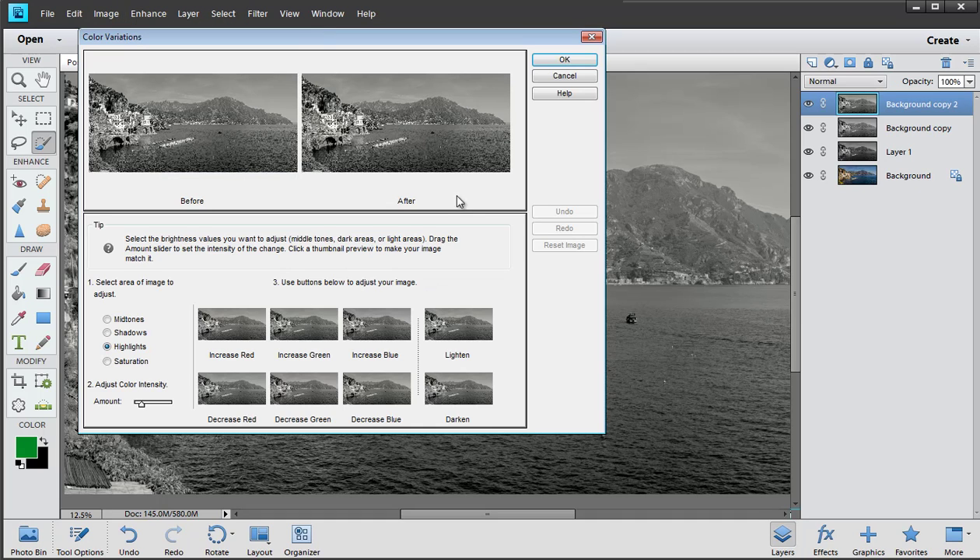
click(131, 319)
click(139, 347)
click(363, 400)
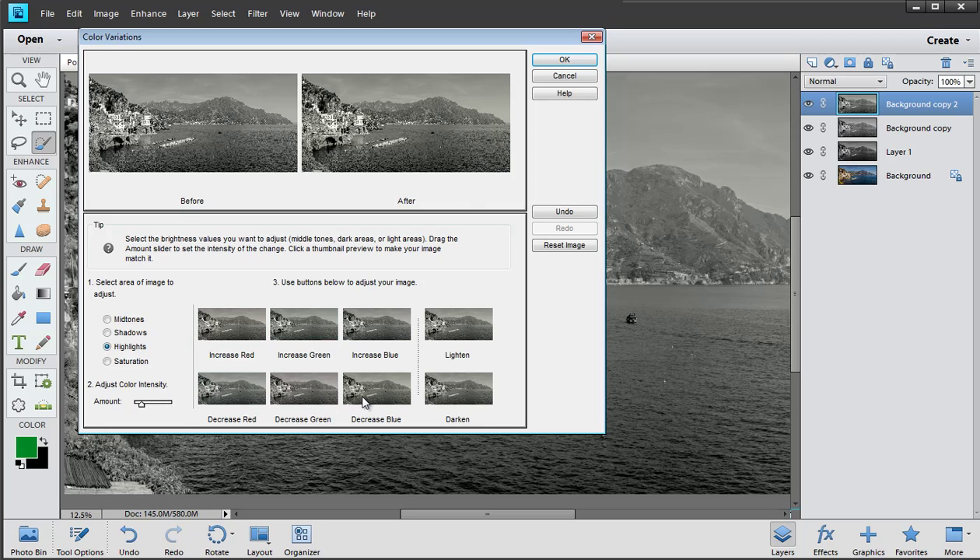
click(563, 62)
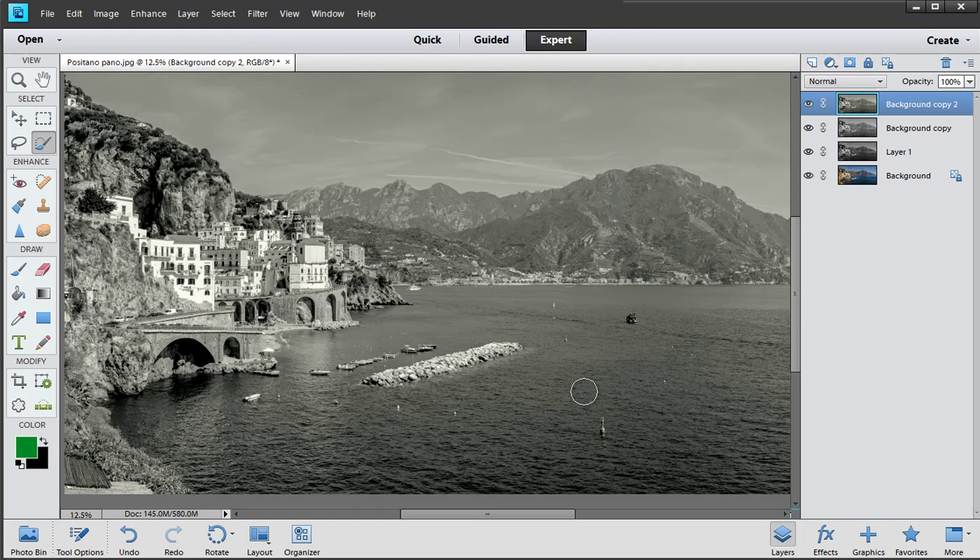
Hide Background copy 2 and start Color Variations on the Background copy layer, increasing red in the shadows
click(808, 104)
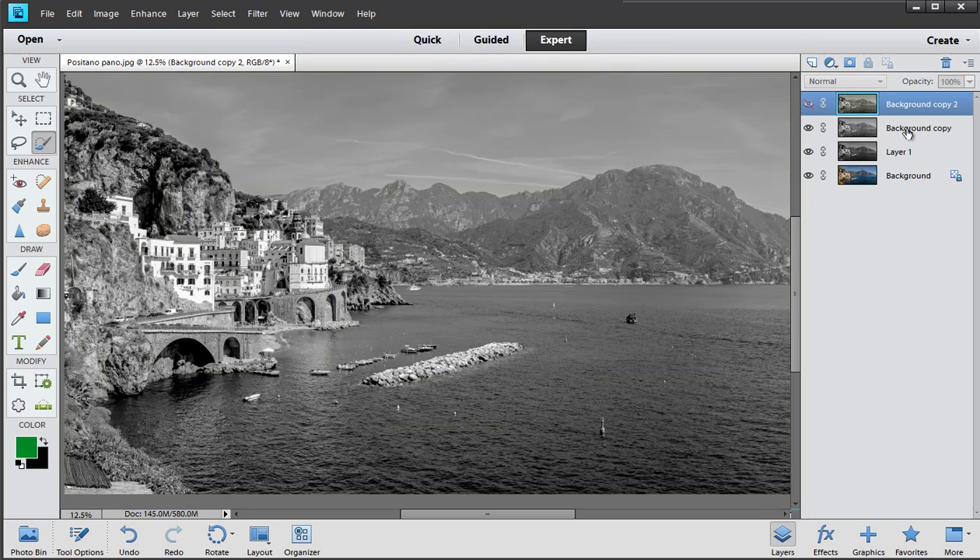
click(906, 129)
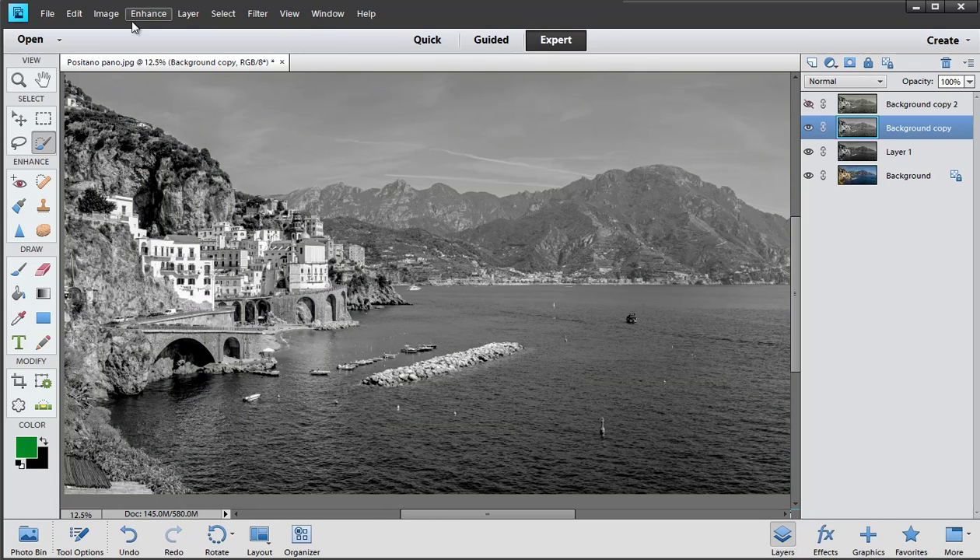
click(159, 16)
mouse_move(188, 152)
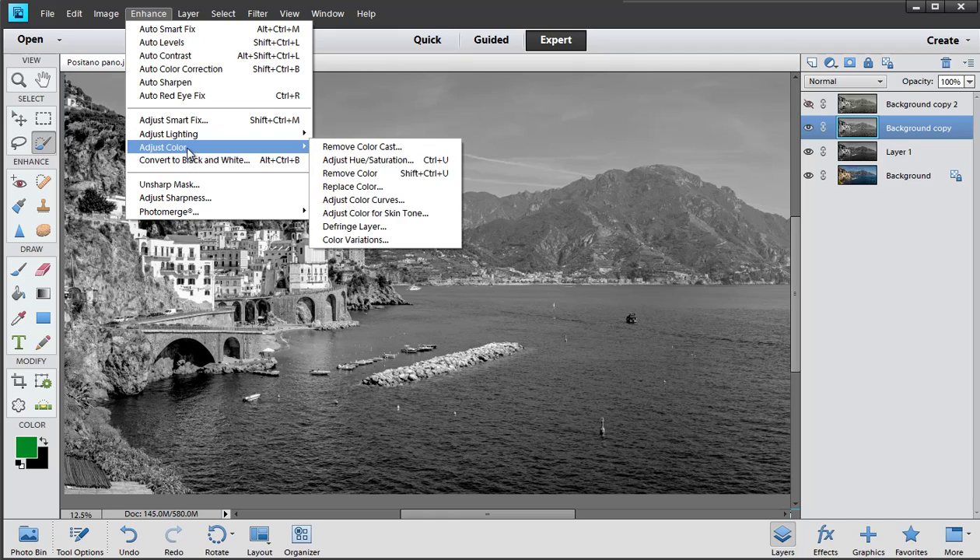
click(356, 240)
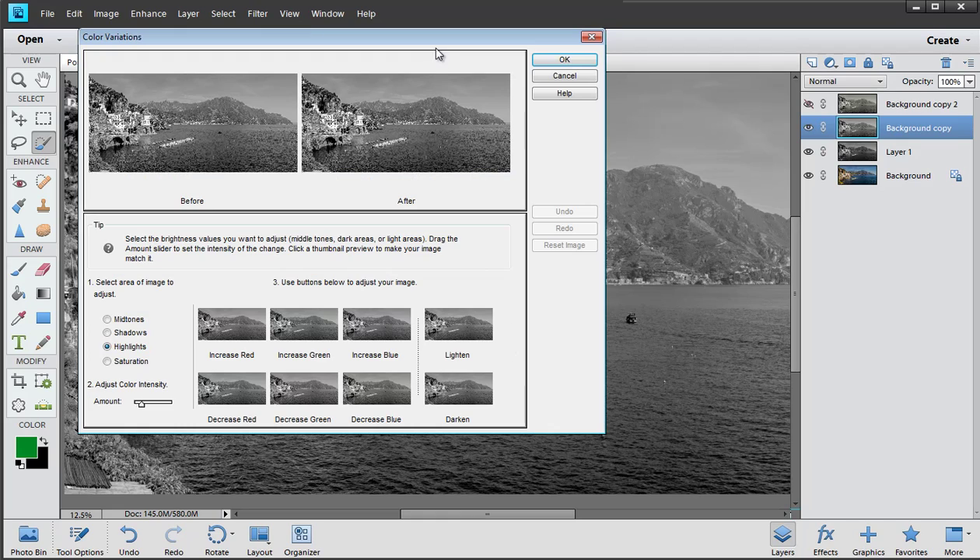
drag(435, 53, 772, 141)
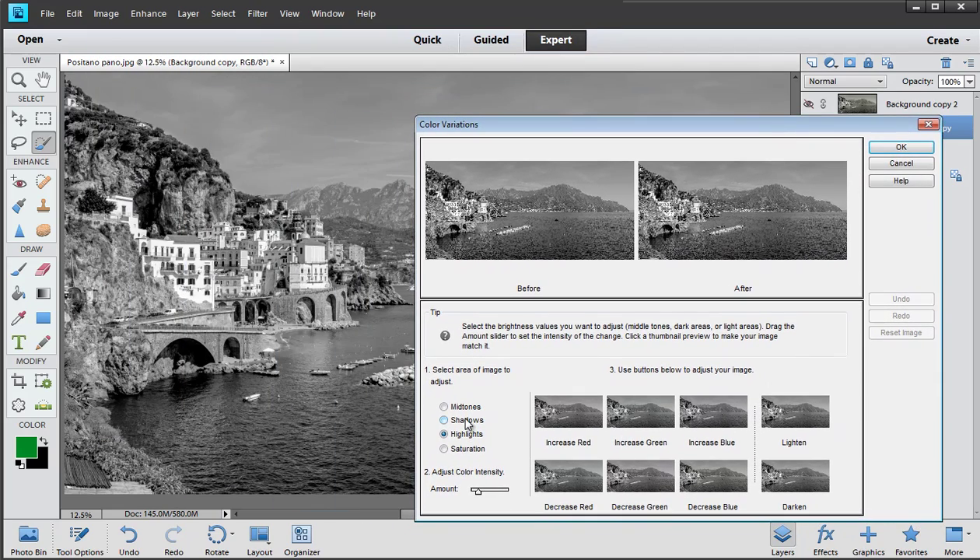
click(467, 420)
click(577, 422)
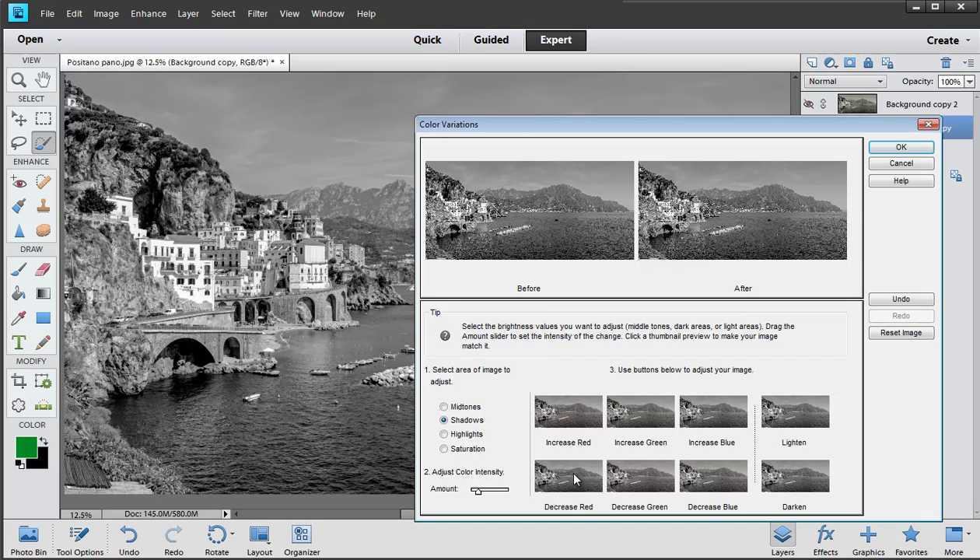
Decrease blue in the highlights of the Background copy layer and apply the color variation
click(468, 450)
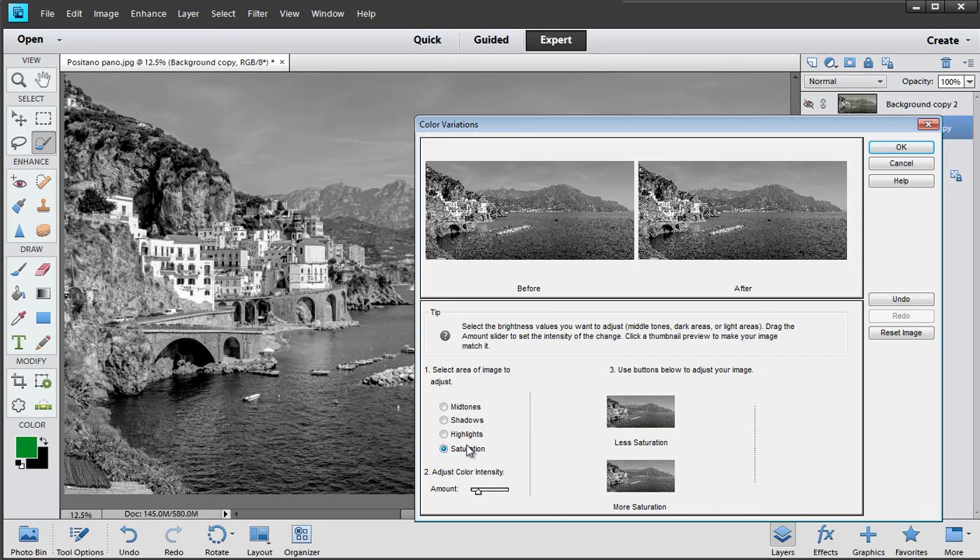
click(467, 437)
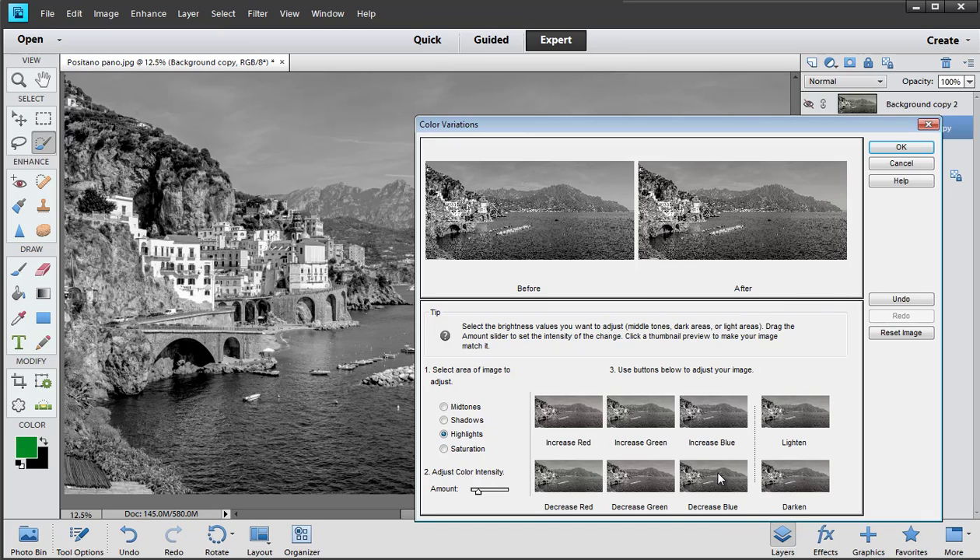
click(718, 480)
click(901, 147)
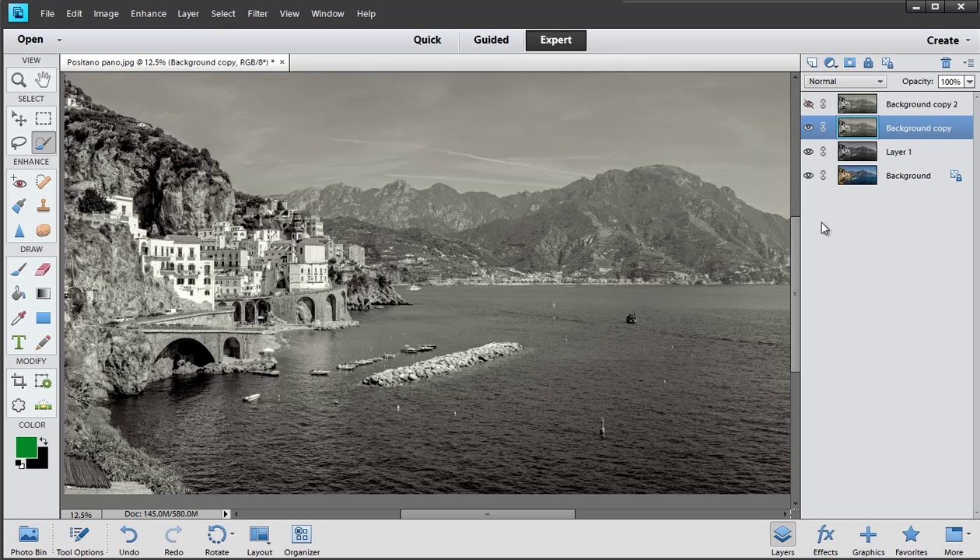
Compare the Background copy layer before and after its Color Variations by repeatedly undoing and redoing the adjustment
key(ctrl+z)
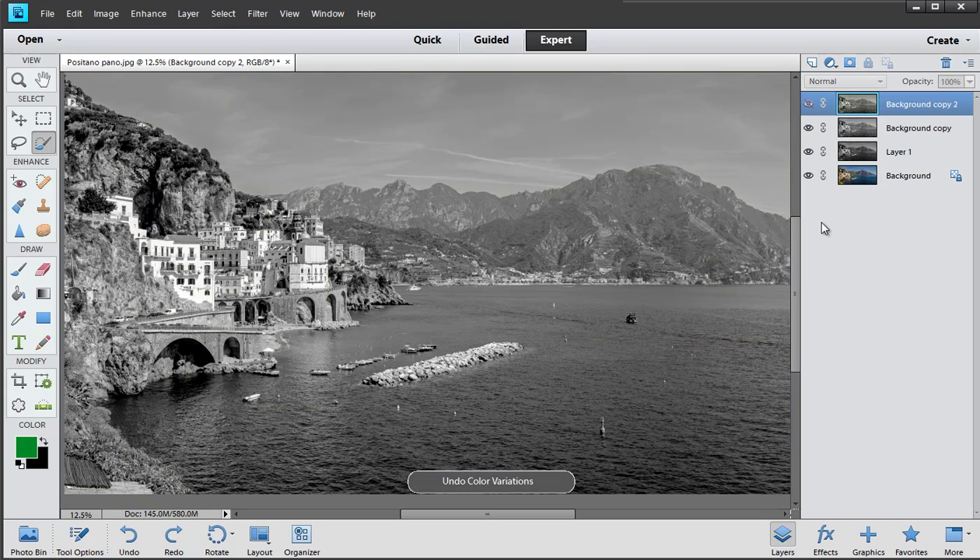
key(ctrl+y)
key(ctrl+z)
key(ctrl+y)
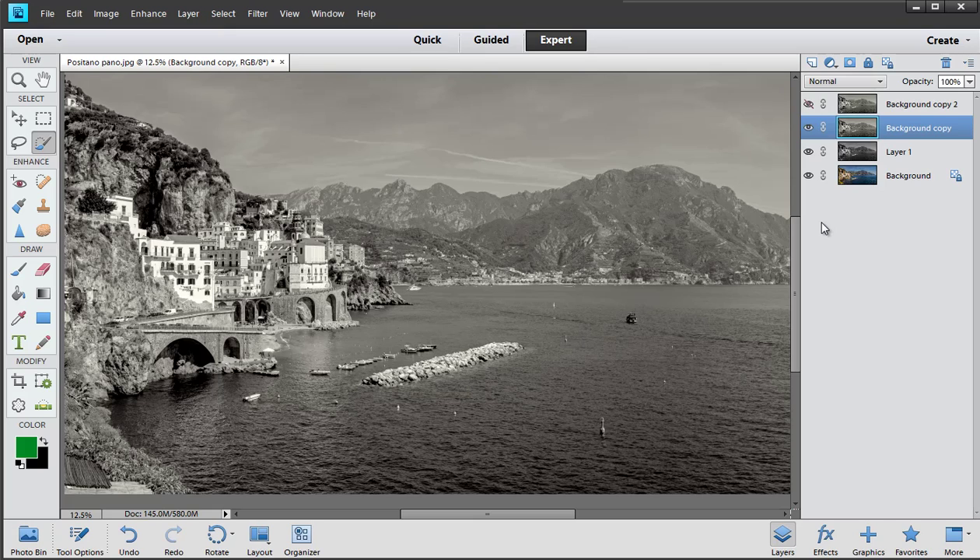
key(ctrl+z)
key(ctrl+y)
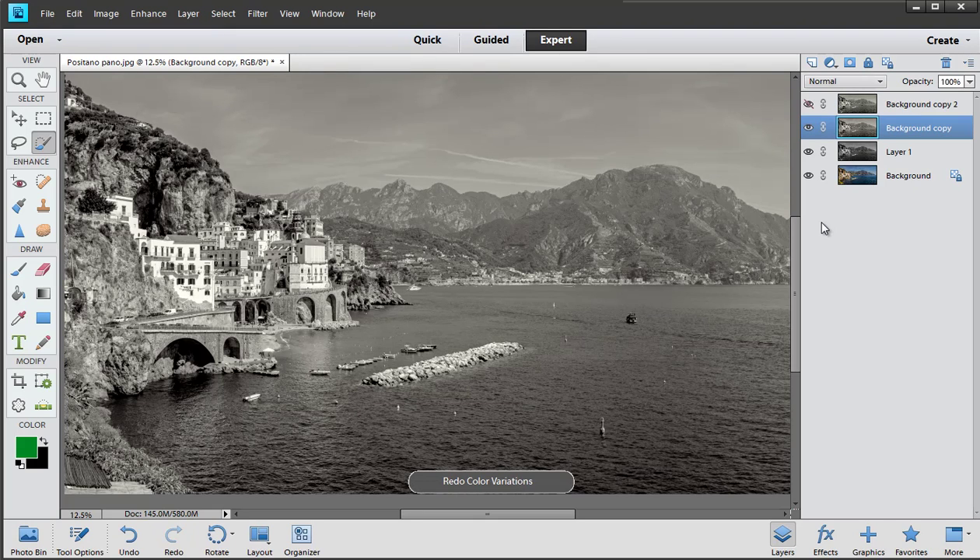
Try reducing the saturation of the Background copy layer with Hue/Saturation
key(ctrl+u)
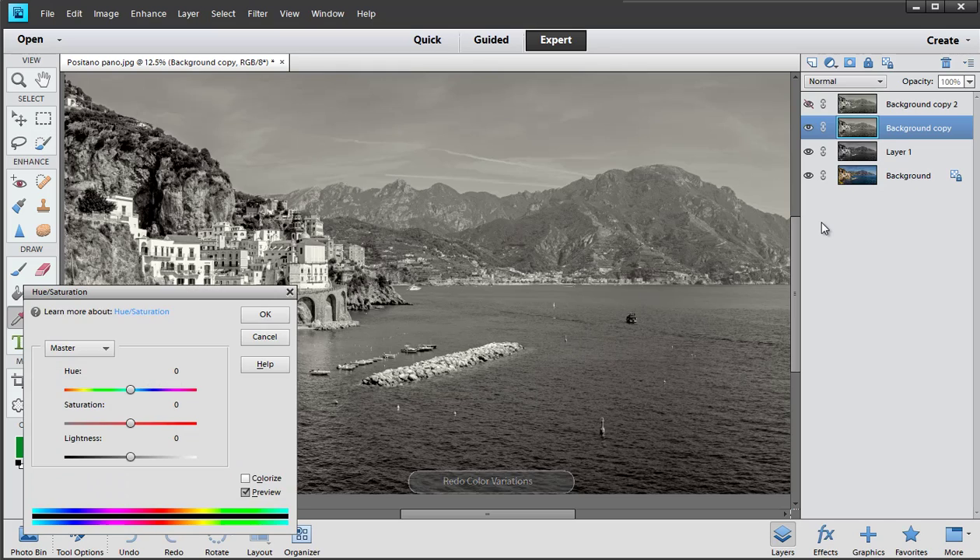
drag(130, 419, 96, 424)
click(259, 337)
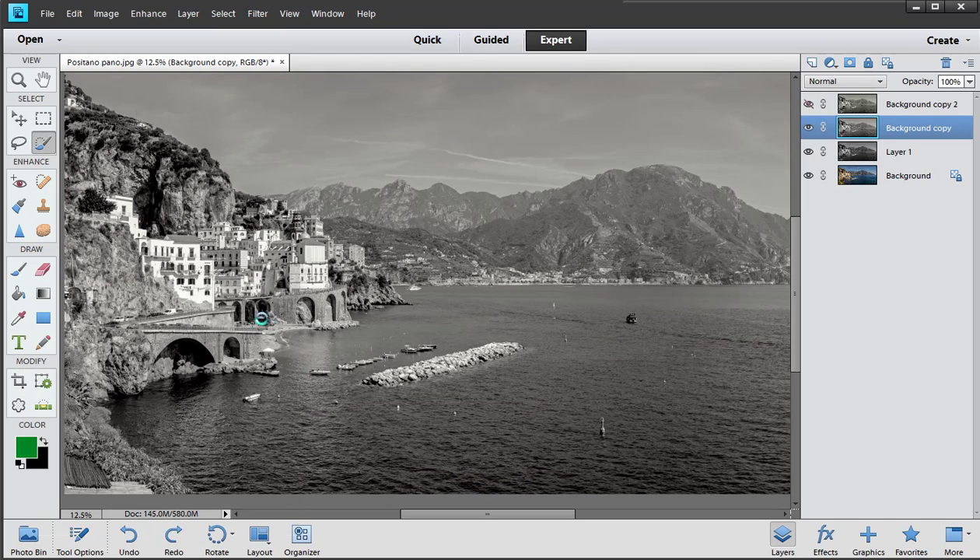
key(ctrl+z)
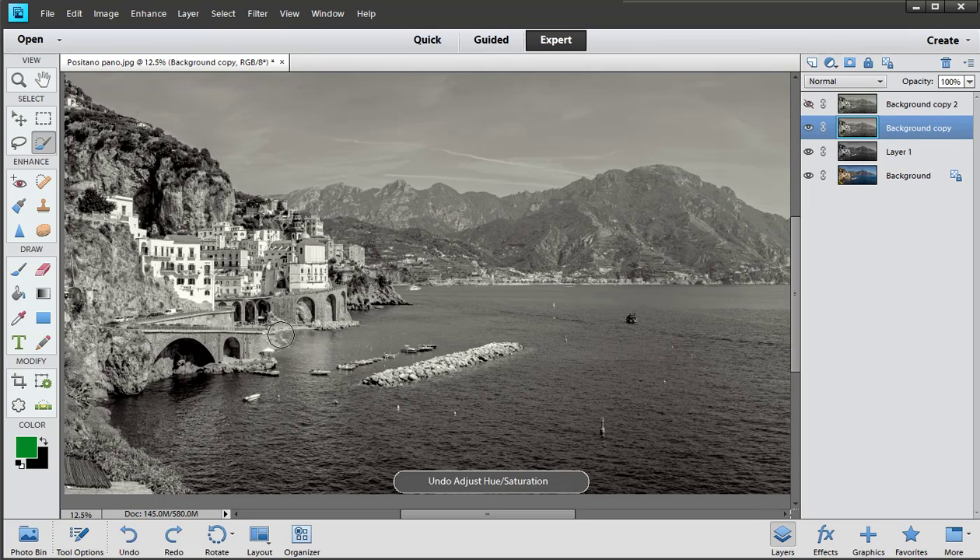
Undo the Color Variations on the Background copy and Background copy 2 layers, back to neutral black and white
key(ctrl+z)
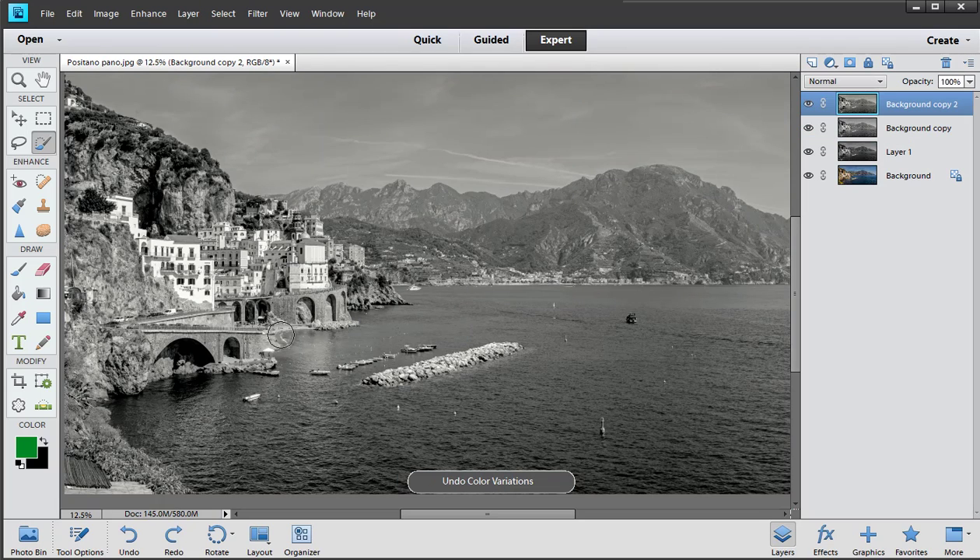
key(ctrl+z)
key(ctrl+z)
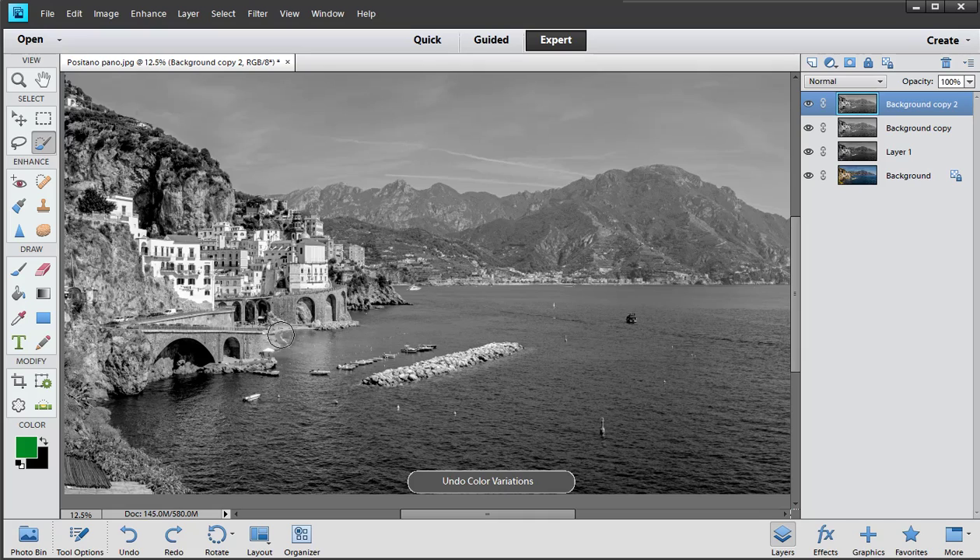